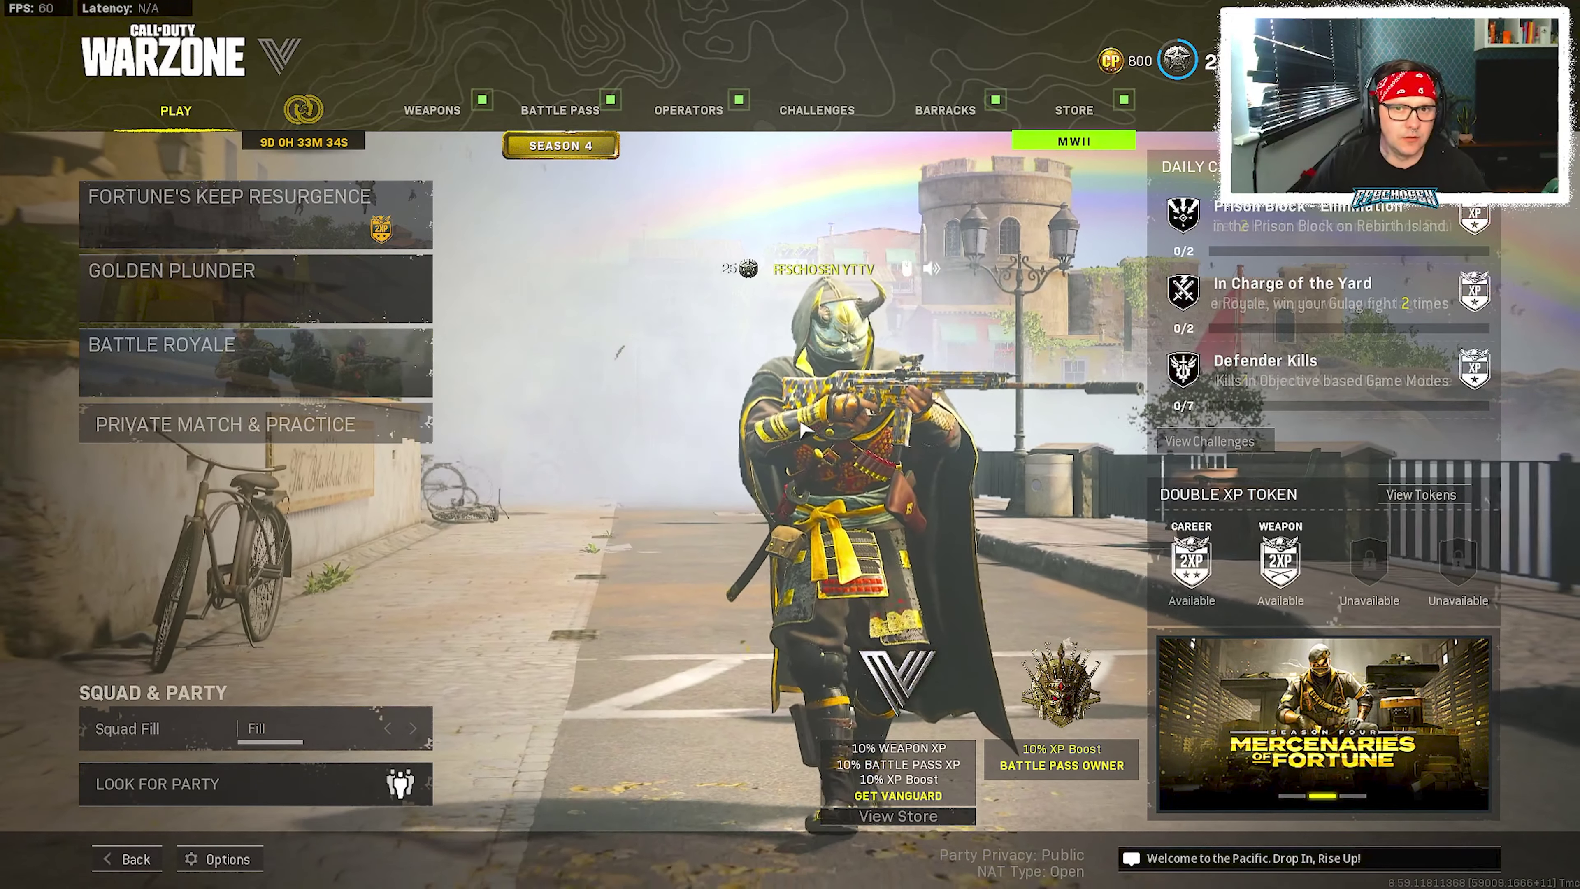
Open Warzone's Graphics Display settings, showing Fullscreen, 144 Hz refresh and Render Resolution 100.
{"action": "left_click", "coordinate": [214, 859]}
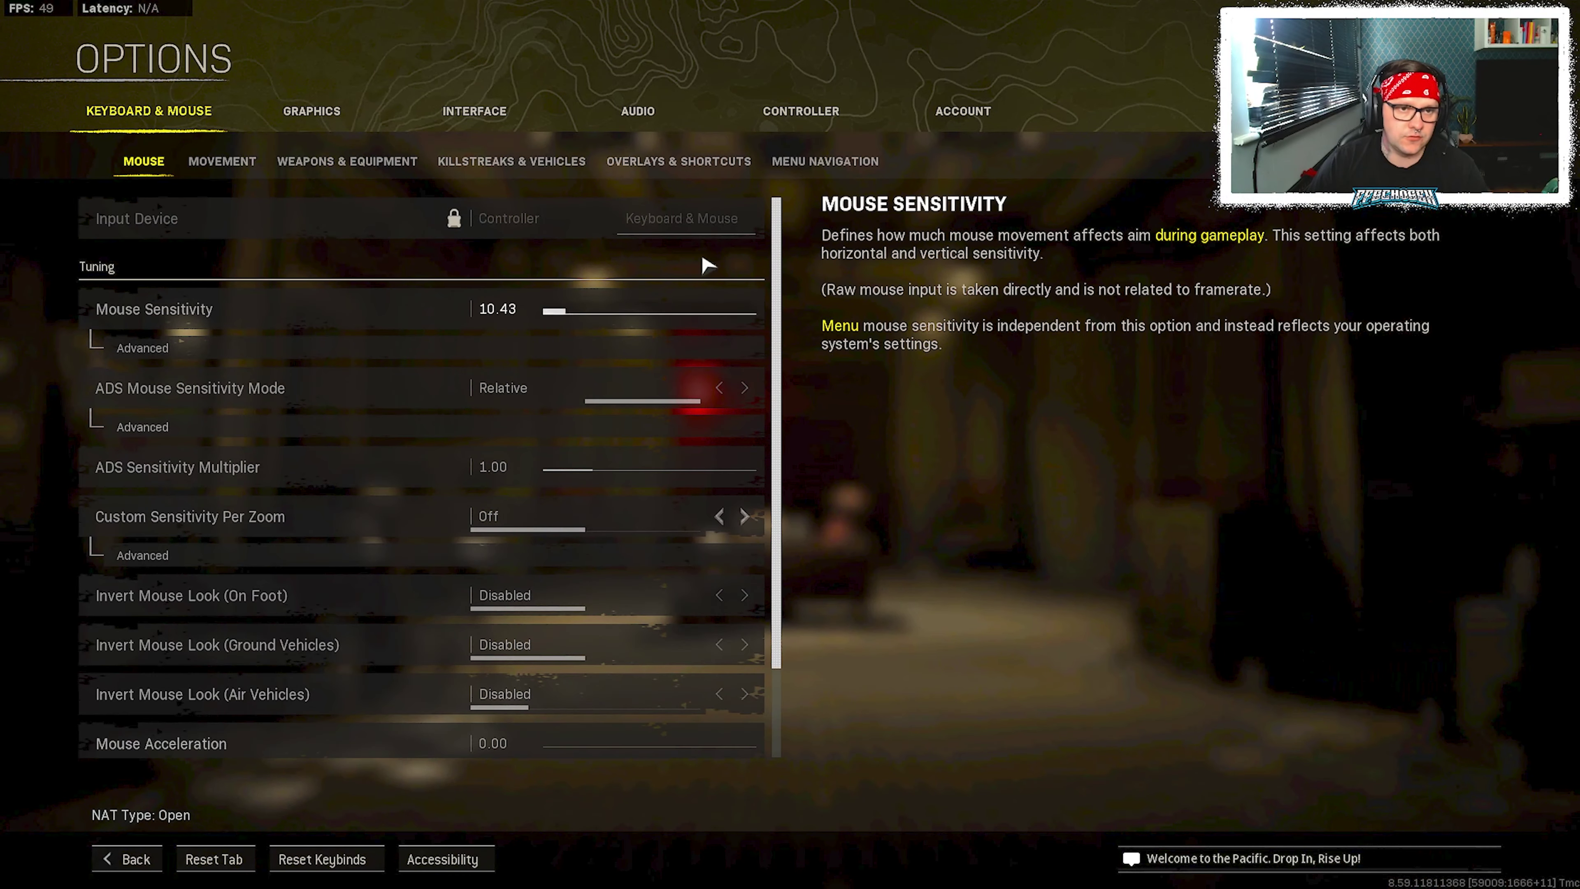
{"action": "left_click", "coordinate": [338, 127]}
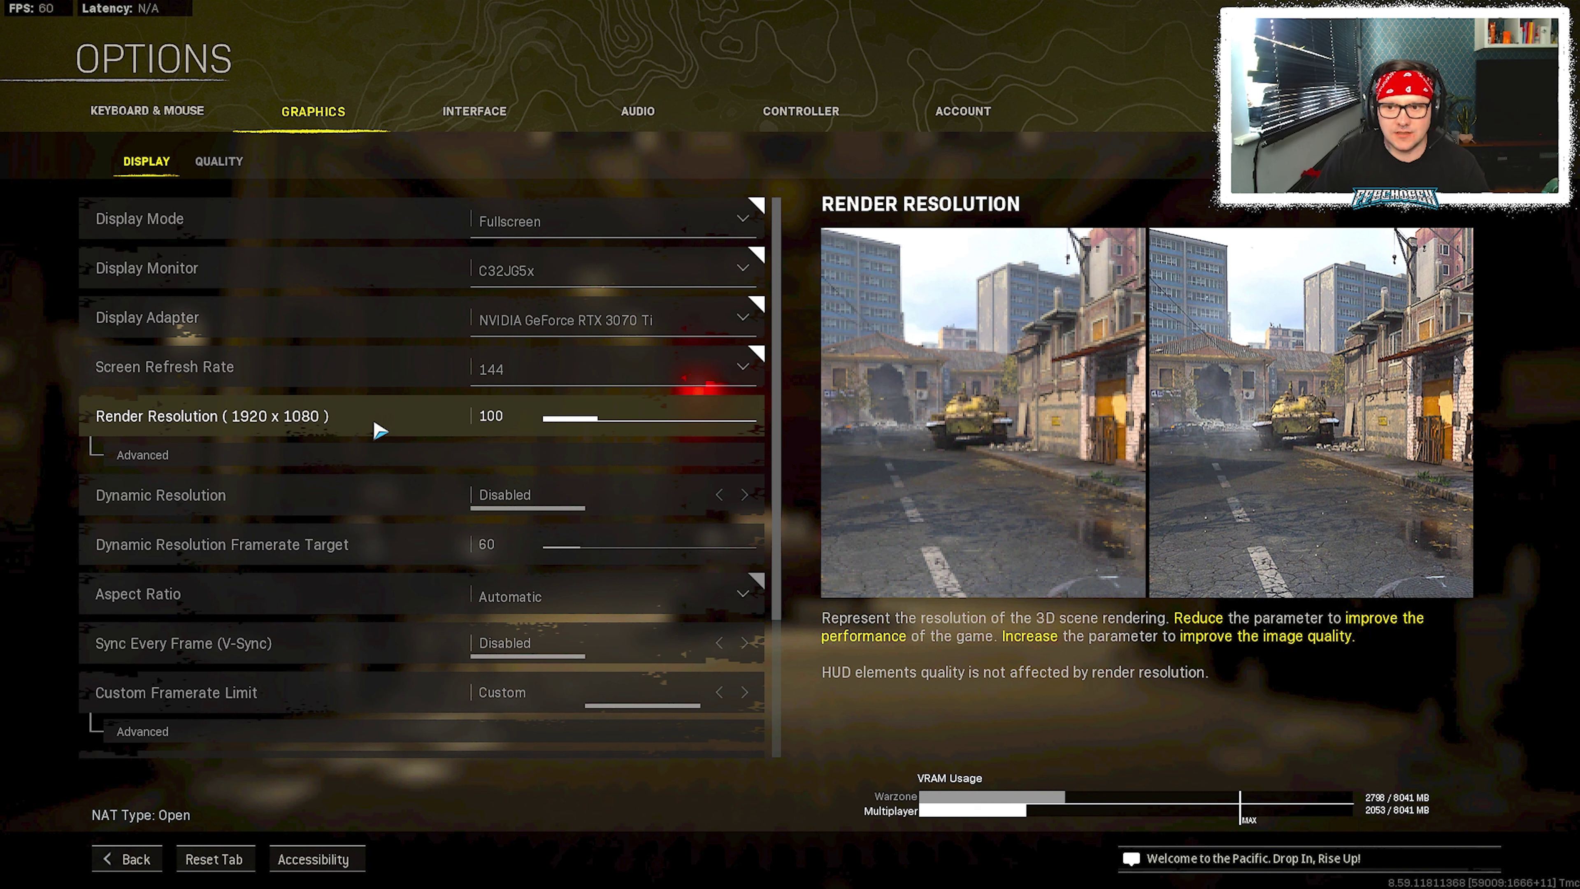
Scroll the Display list to review V-Sync, Display Gamma 2.2 and NVIDIA Reflex Low Latency Enabled.
{"action": "scroll", "coordinate": [405, 462], "scroll_direction": "down", "scroll_amount": 1}
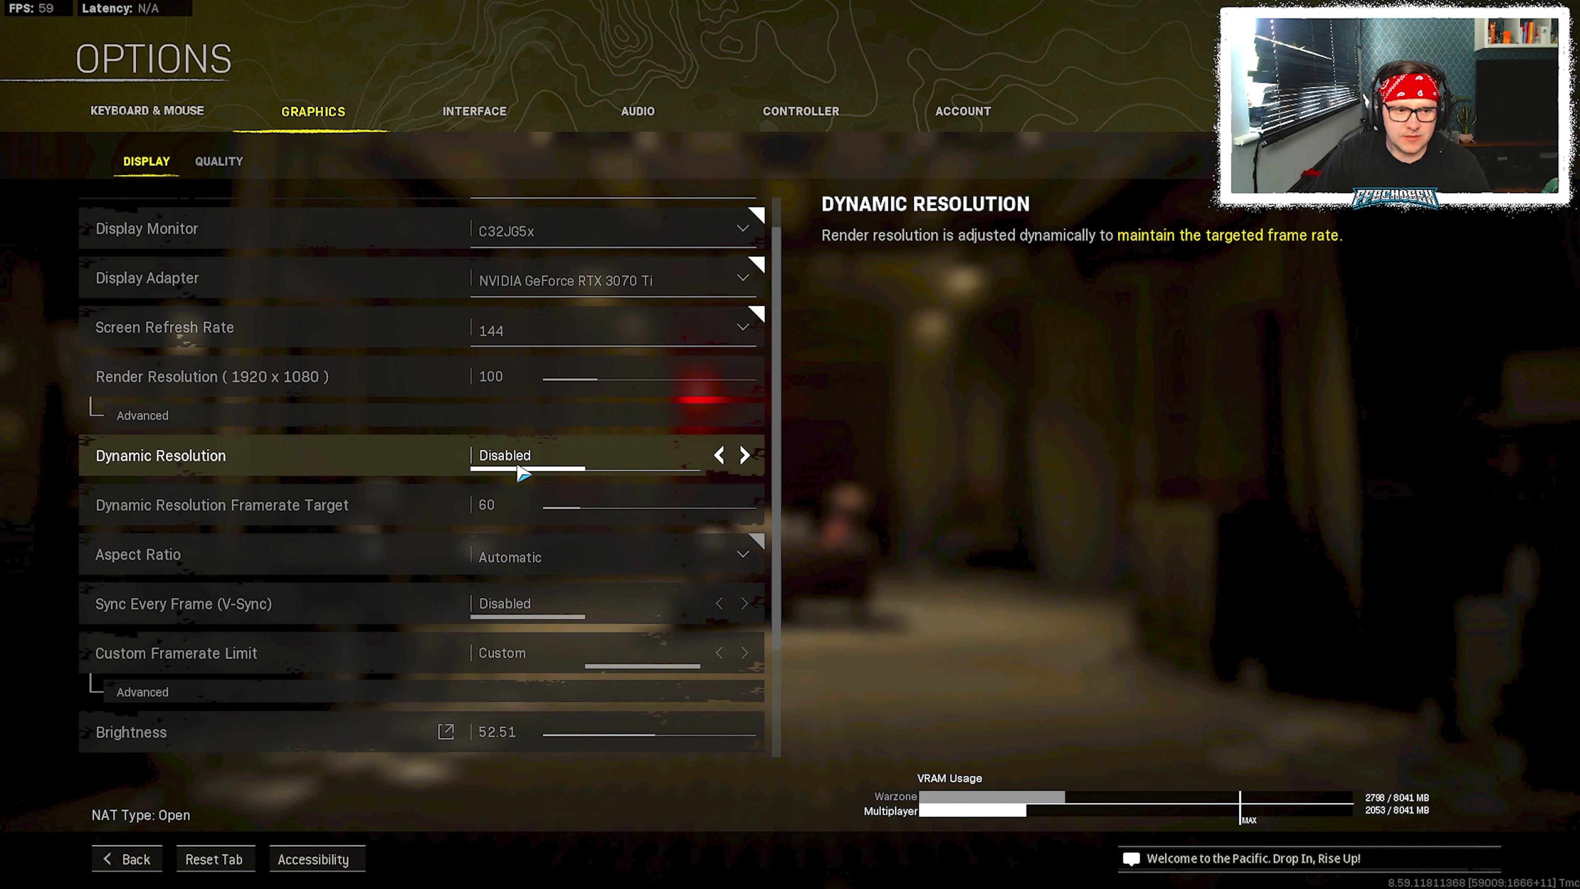
{"action": "scroll", "coordinate": [516, 473], "scroll_direction": "down", "scroll_amount": 1}
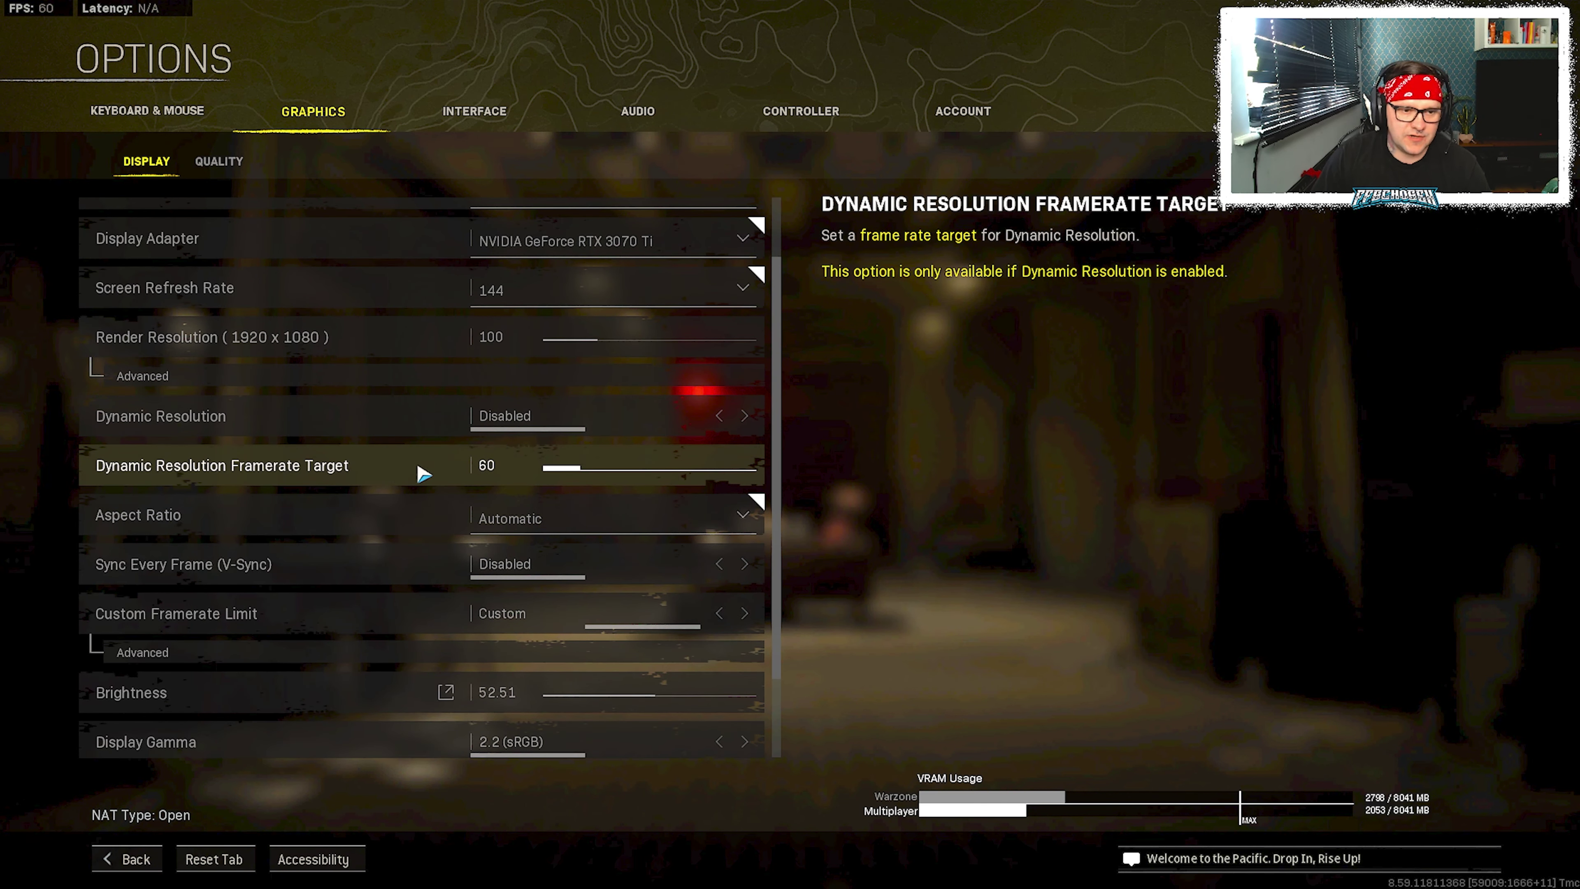
{"action": "scroll", "coordinate": [423, 470], "scroll_direction": "down", "scroll_amount": 1}
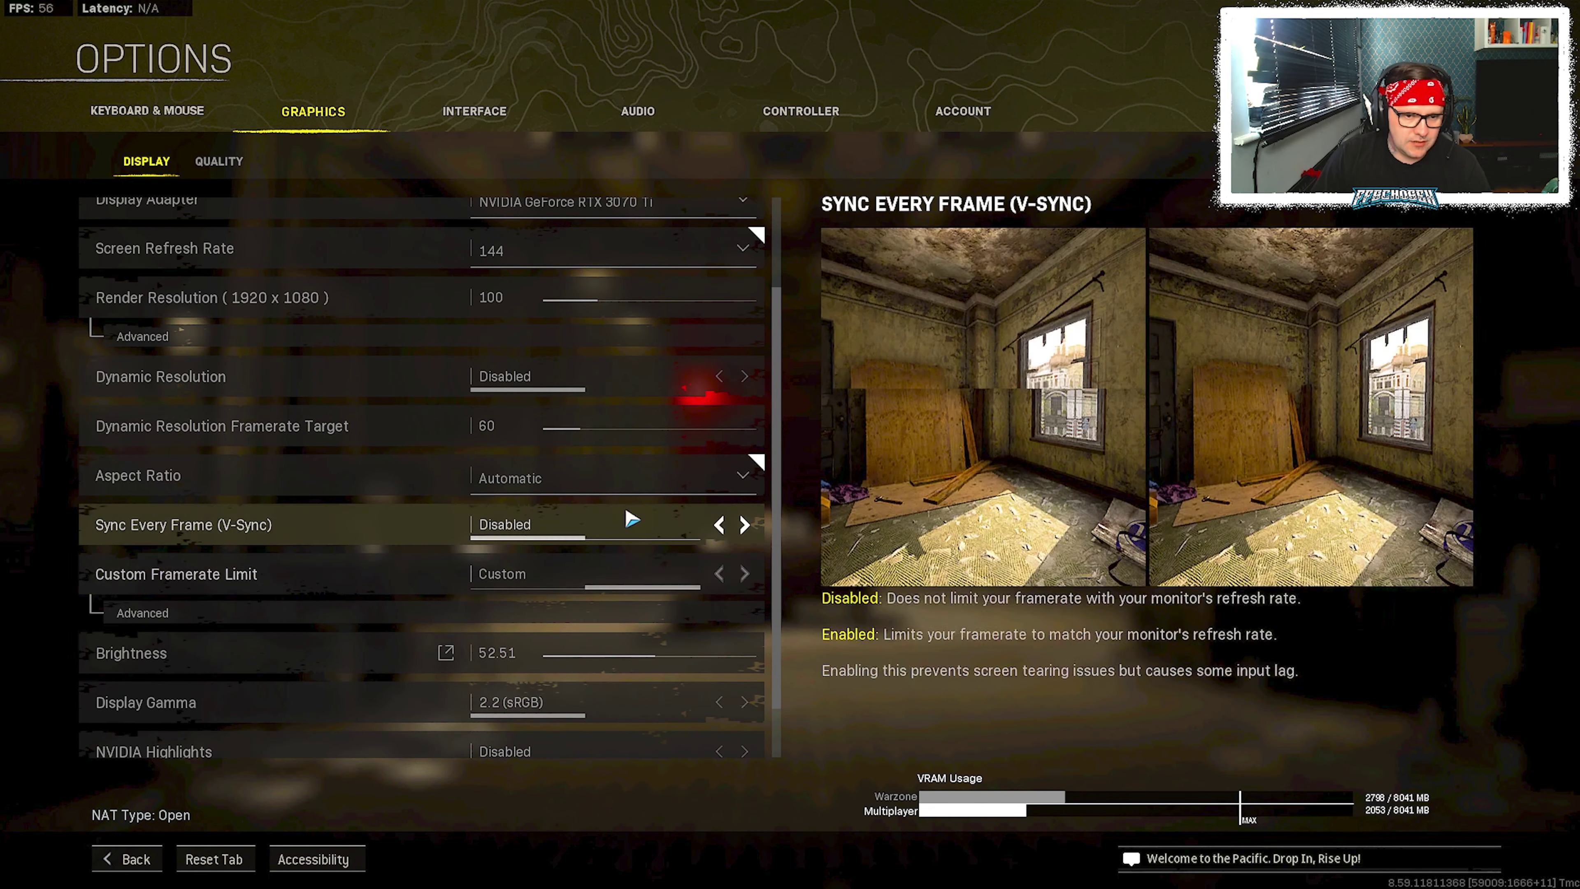
{"action": "scroll", "coordinate": [684, 523], "scroll_direction": "down", "scroll_amount": 1}
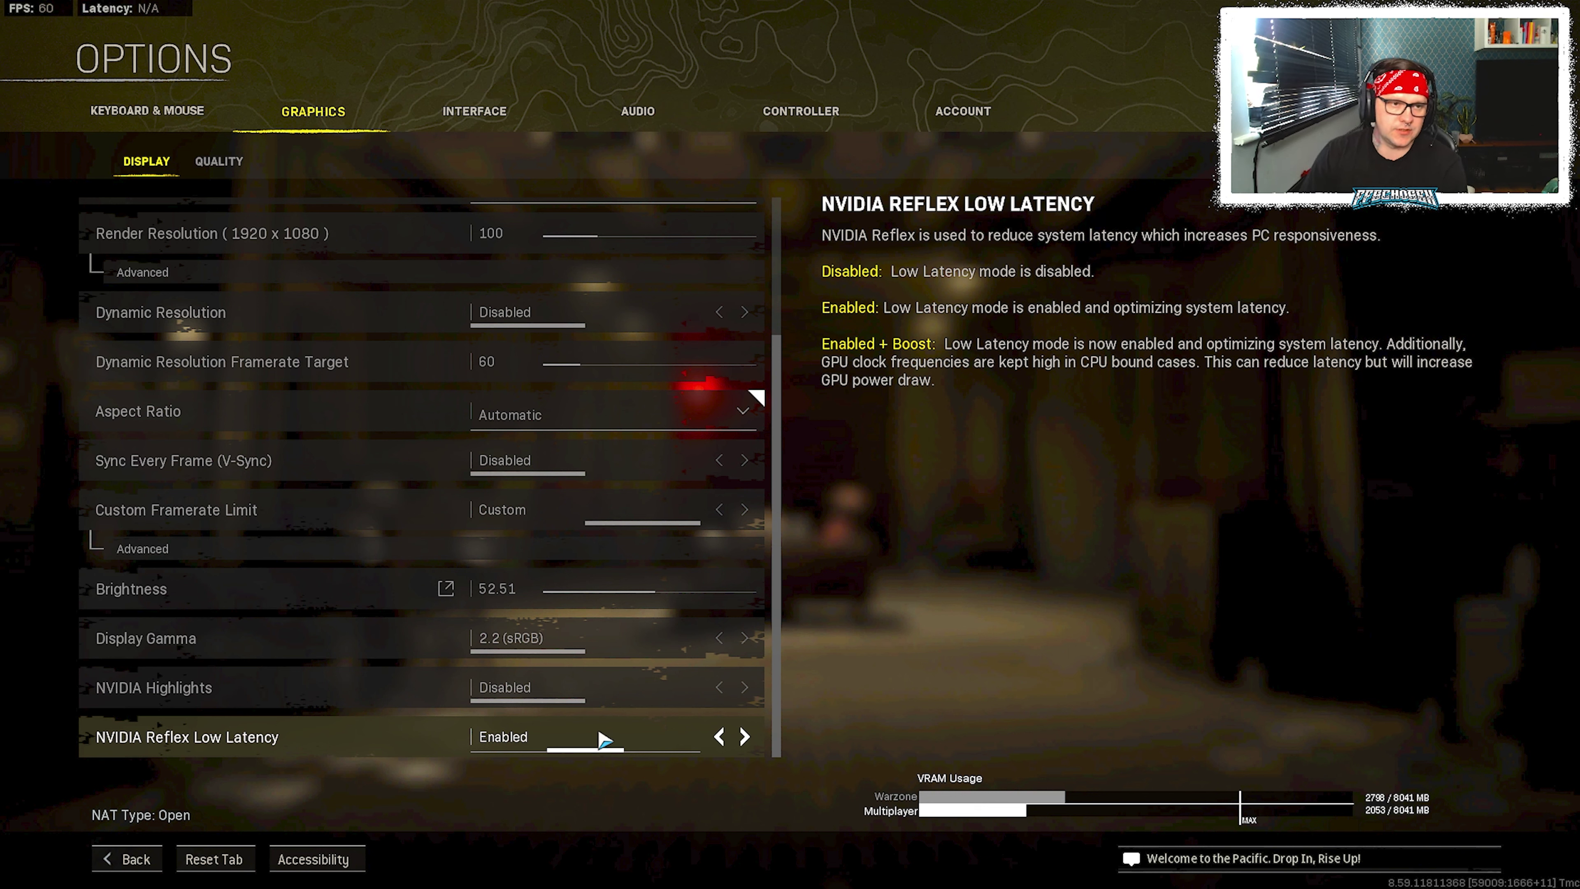
{"action": "left_click", "coordinate": [219, 161]}
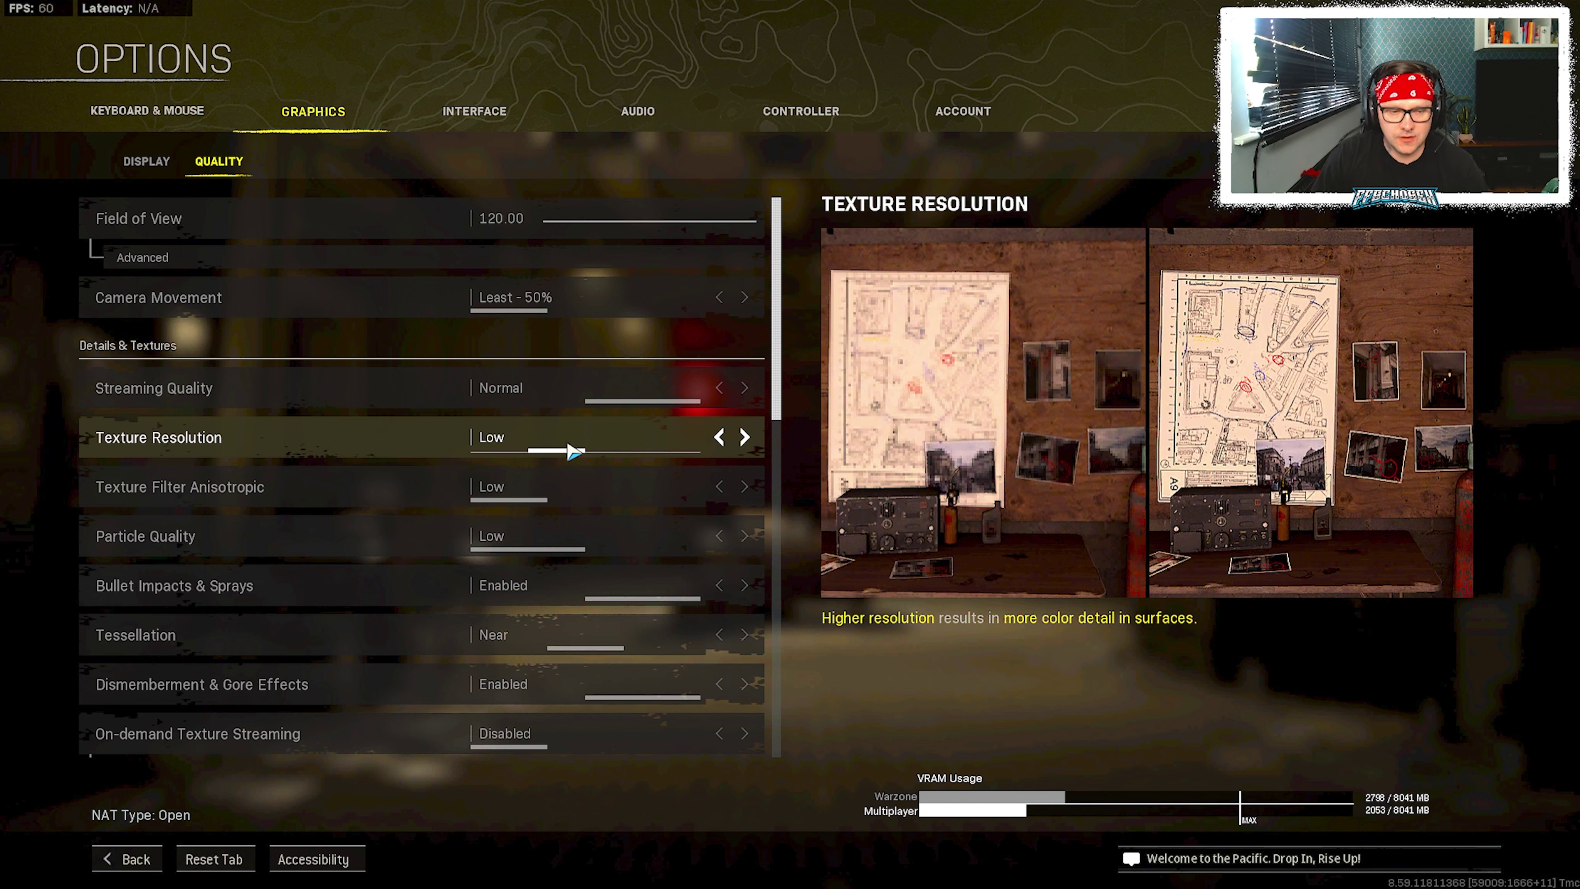
{"action": "scroll", "coordinate": [599, 446], "scroll_direction": "down", "scroll_amount": 2}
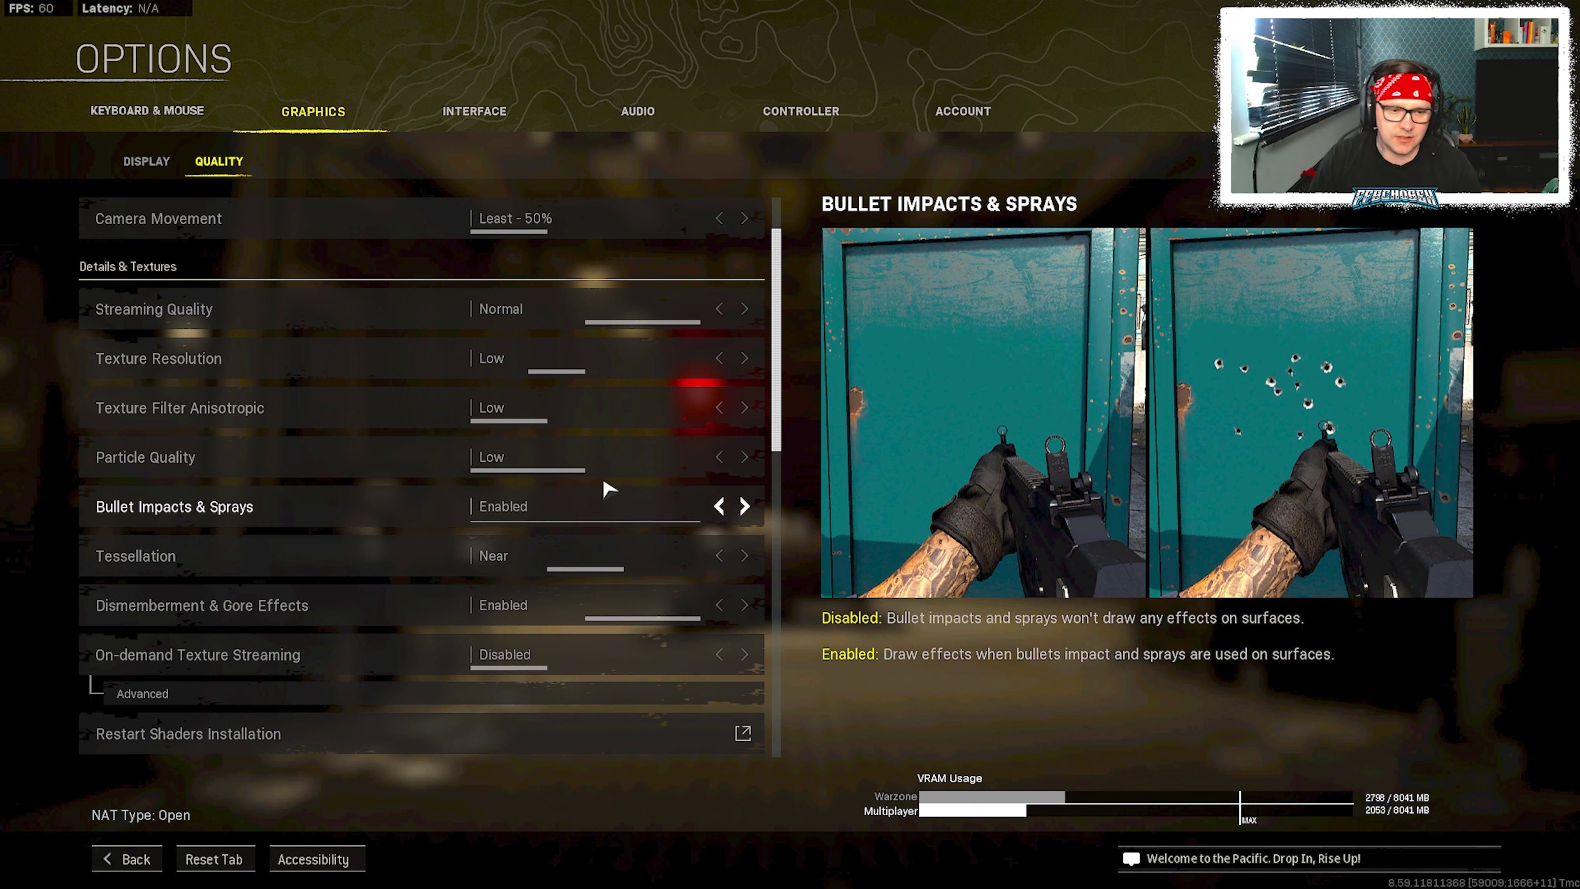
{"action": "scroll", "coordinate": [616, 519], "scroll_direction": "down", "scroll_amount": 1}
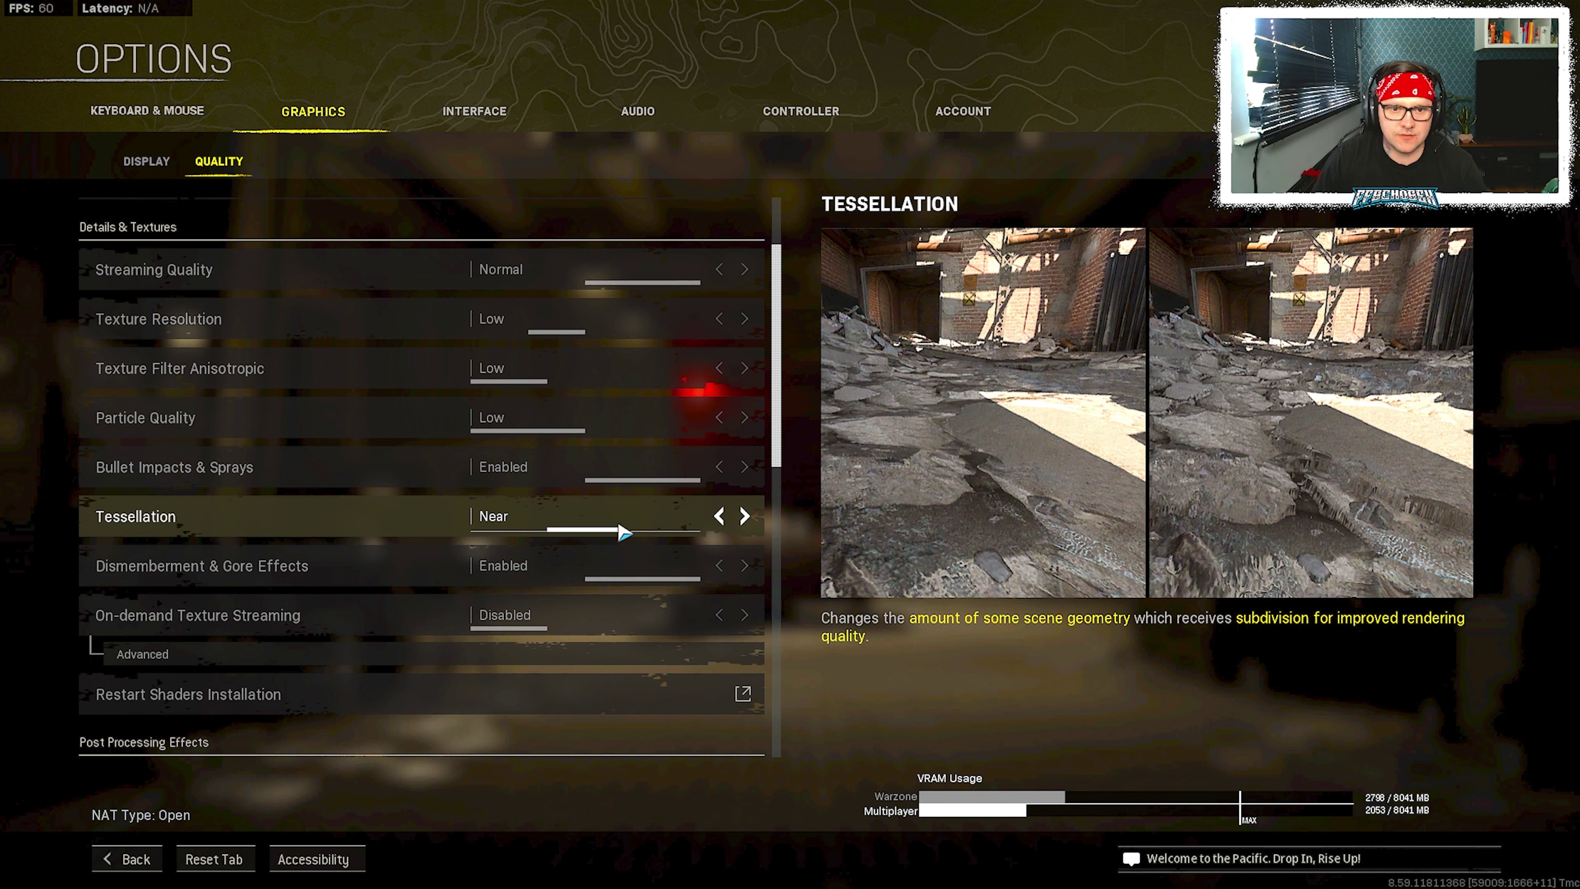
{"action": "scroll", "coordinate": [624, 533], "scroll_direction": "down", "scroll_amount": 1}
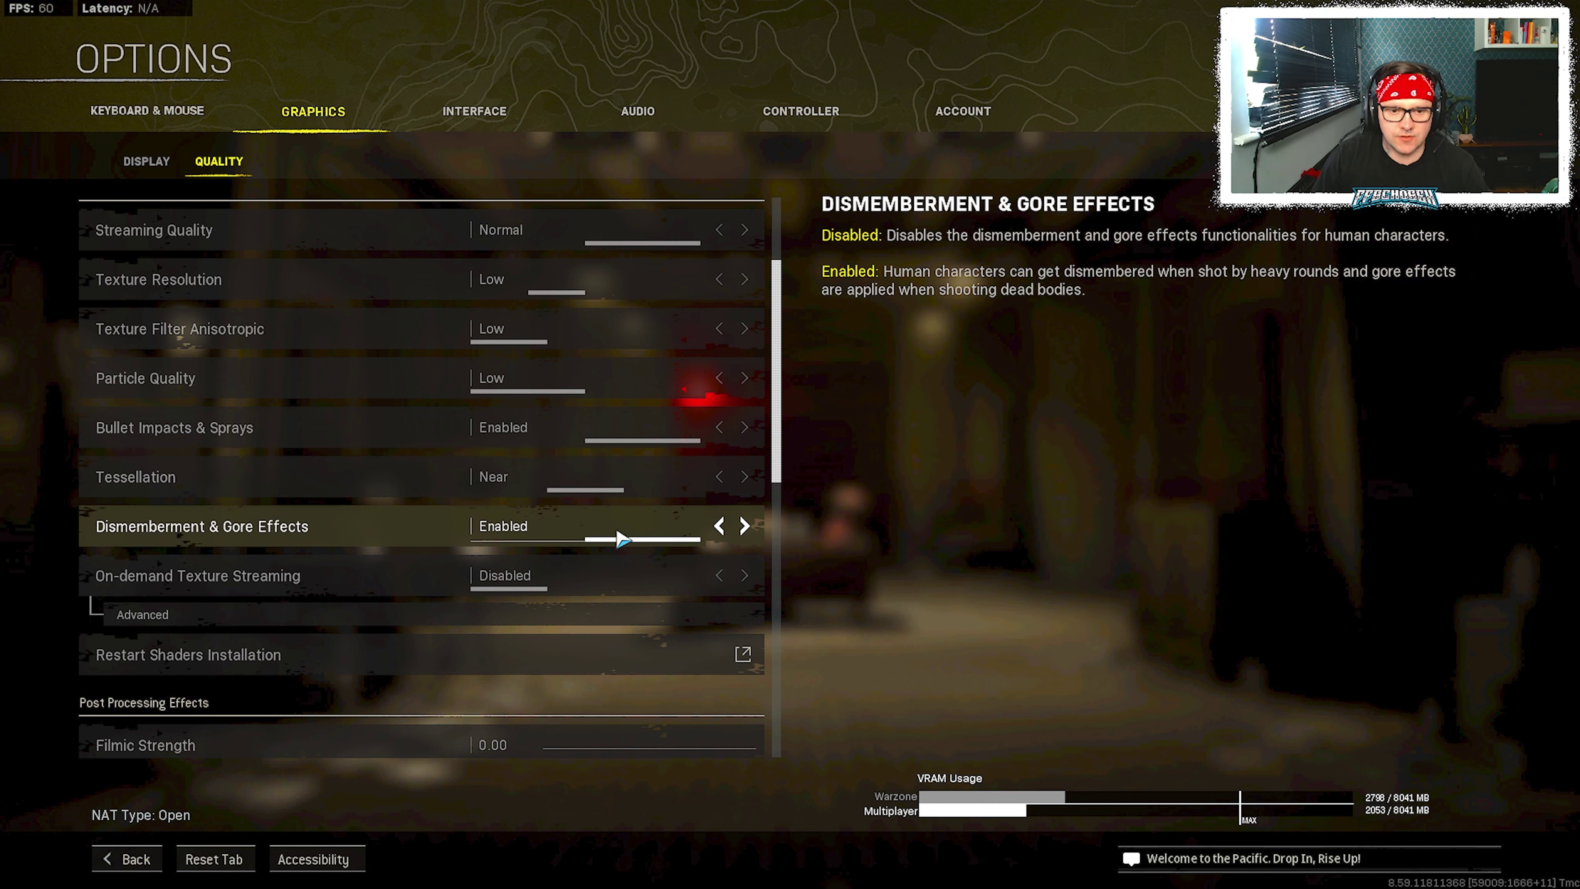
{"action": "scroll", "coordinate": [622, 539], "scroll_direction": "down", "scroll_amount": 1}
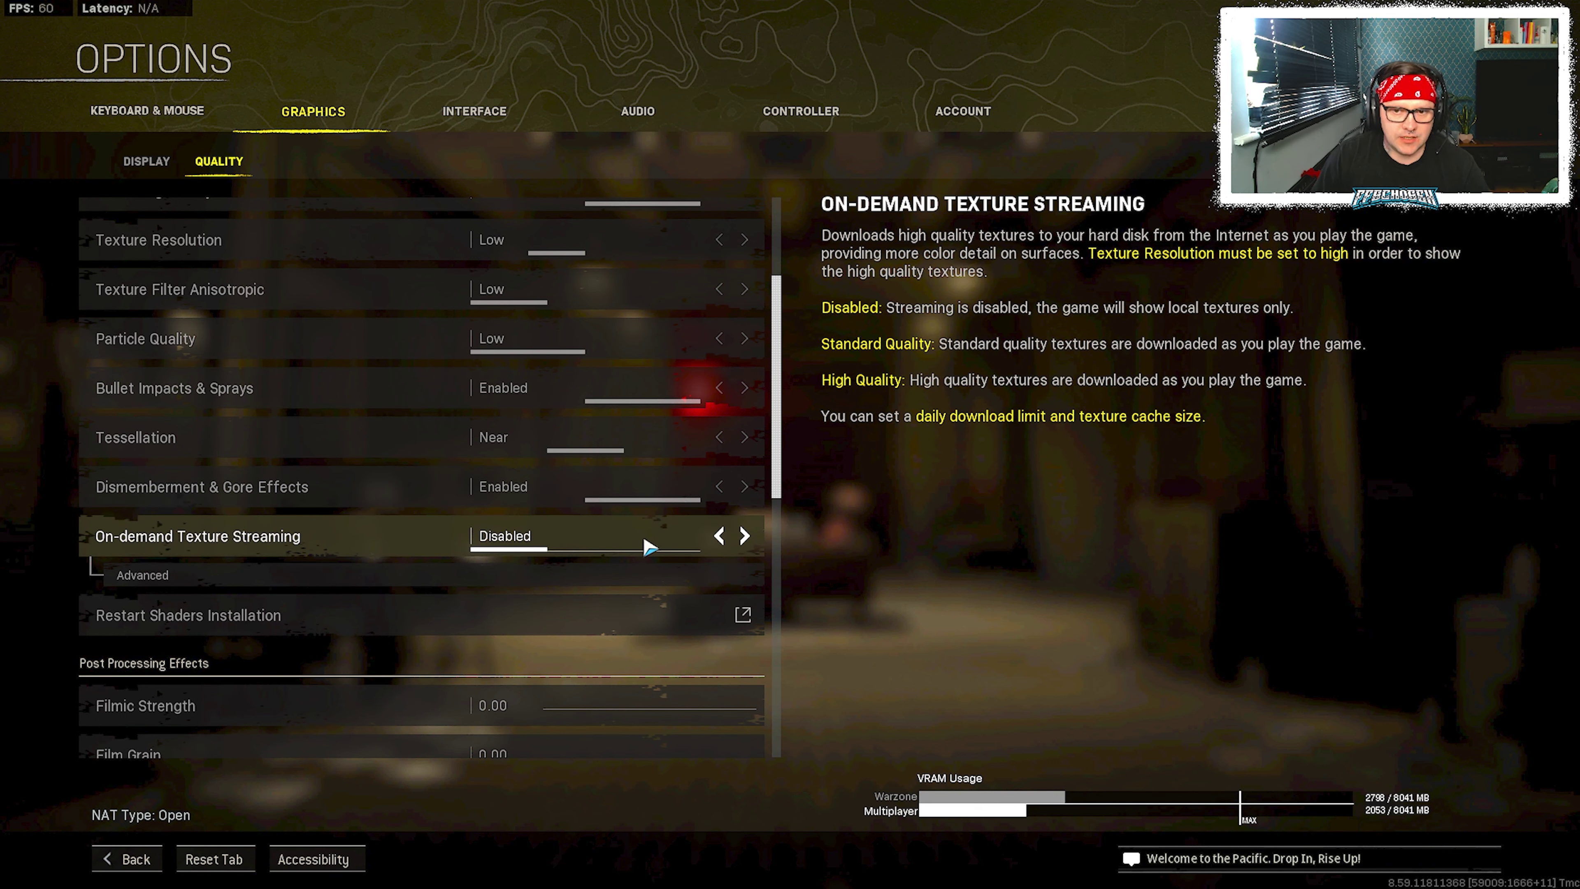
{"action": "scroll", "coordinate": [647, 546], "scroll_direction": "down", "scroll_amount": 7}
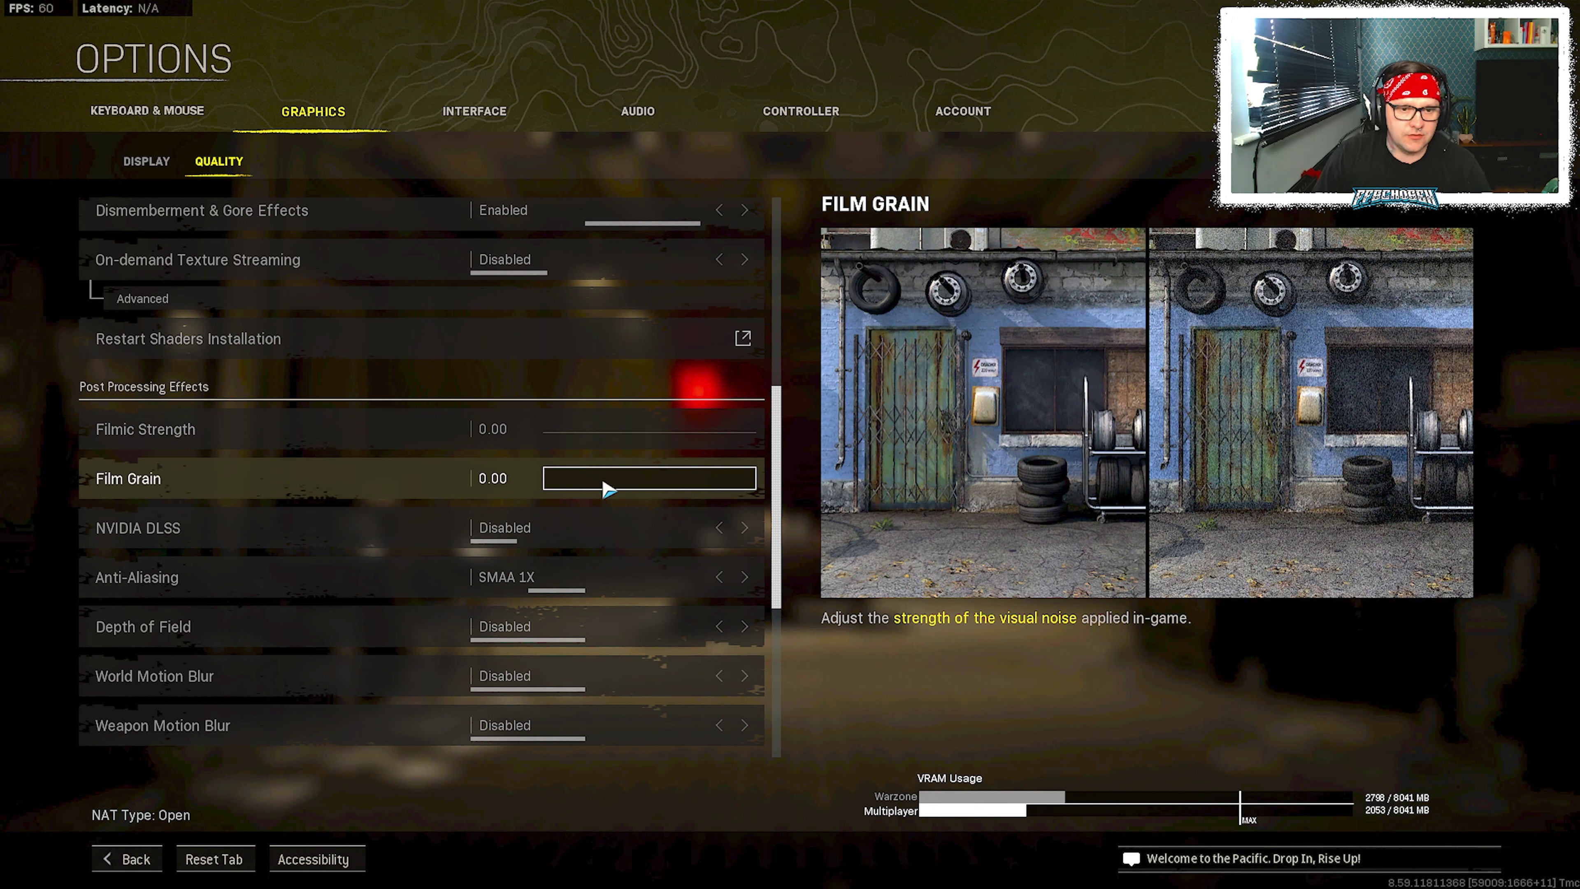
{"action": "scroll", "coordinate": [616, 486], "scroll_direction": "down", "scroll_amount": 1}
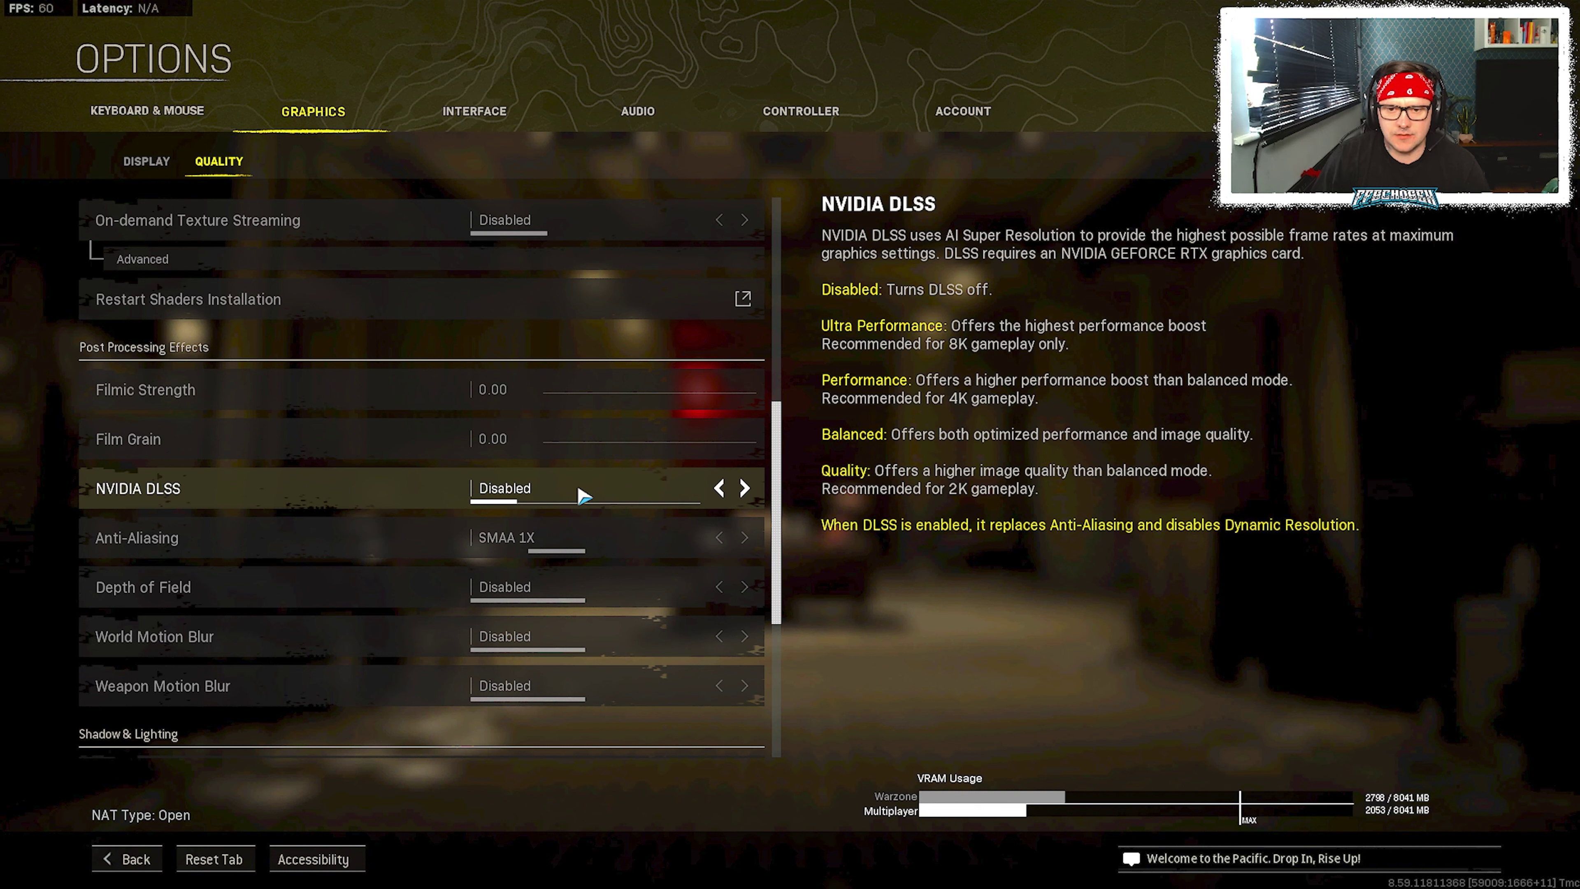
{"action": "scroll", "coordinate": [584, 495], "scroll_direction": "down", "scroll_amount": 1}
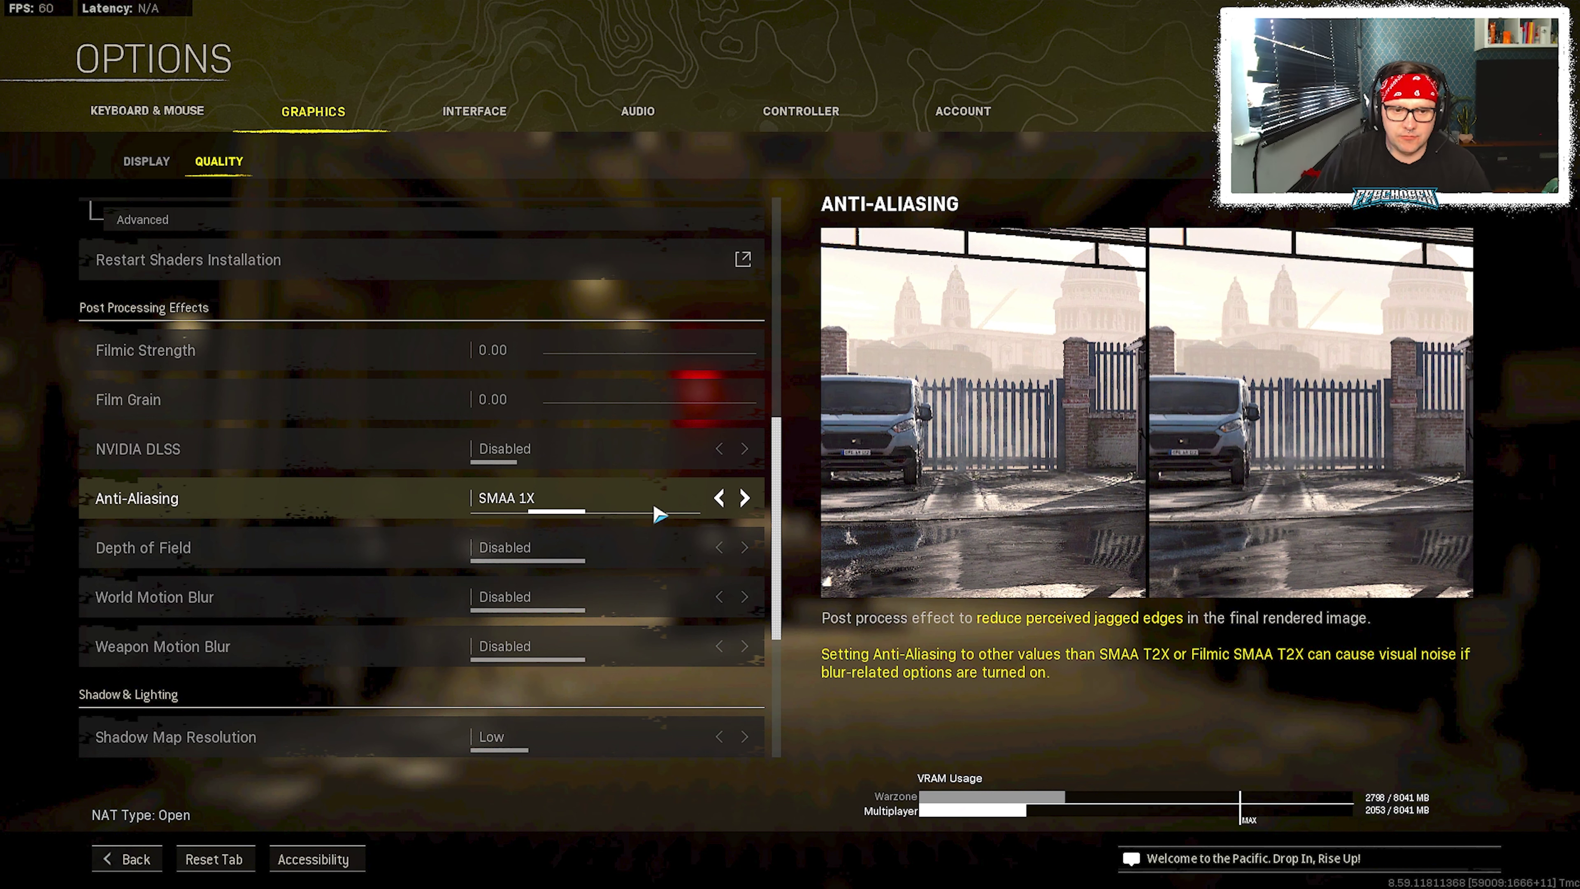
{"action": "scroll", "coordinate": [657, 513], "scroll_direction": "up", "scroll_amount": 4}
{"action": "scroll", "coordinate": [647, 532], "scroll_direction": "down", "scroll_amount": 3}
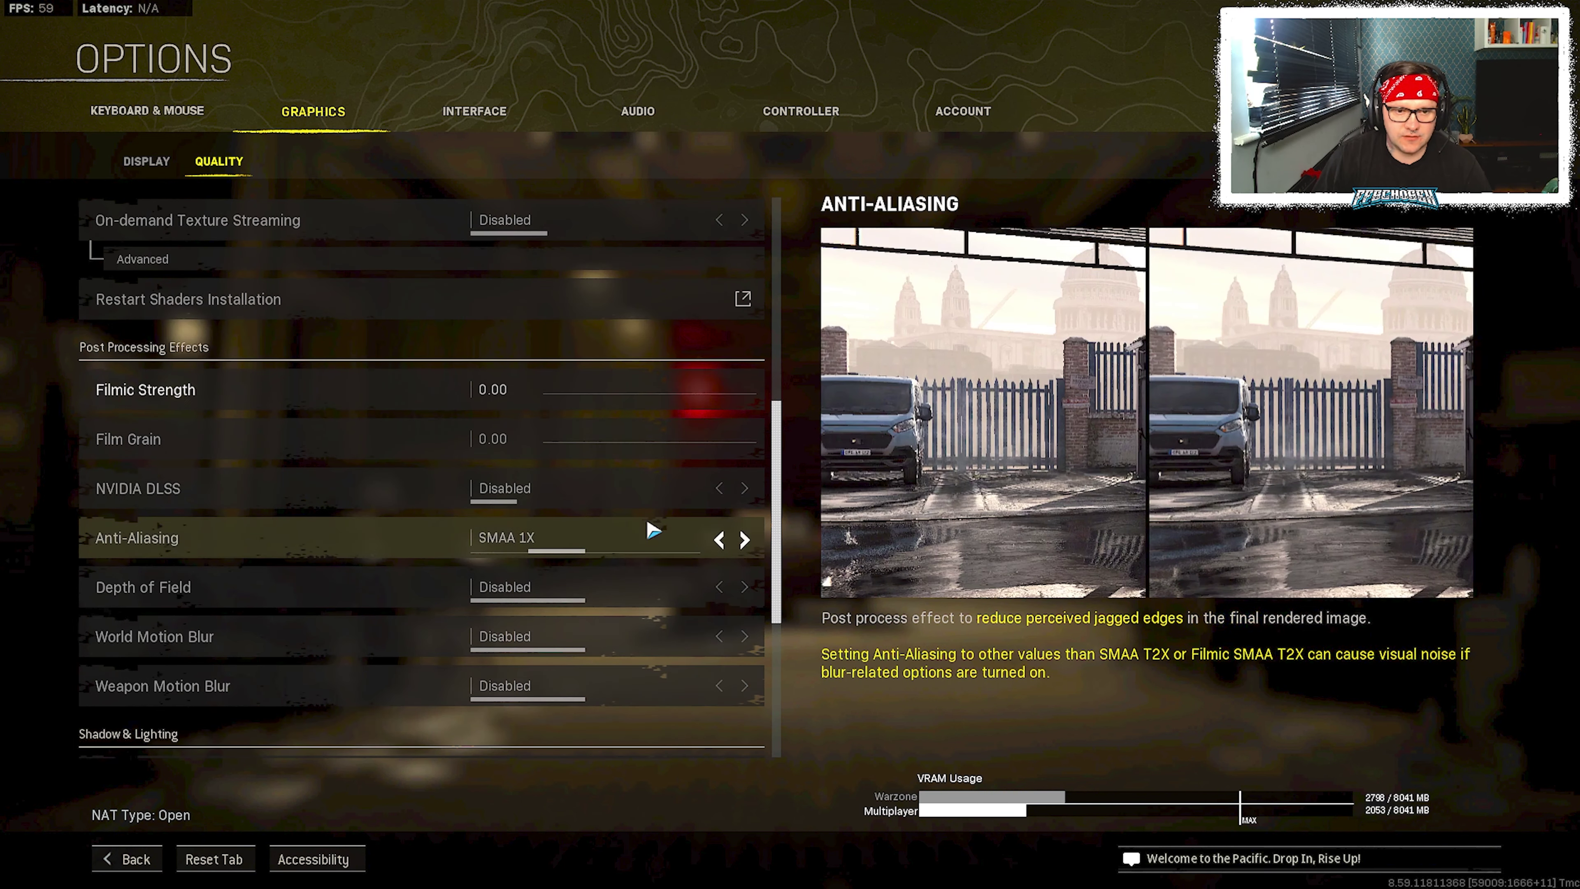
{"action": "scroll", "coordinate": [579, 554], "scroll_direction": "down", "scroll_amount": 1}
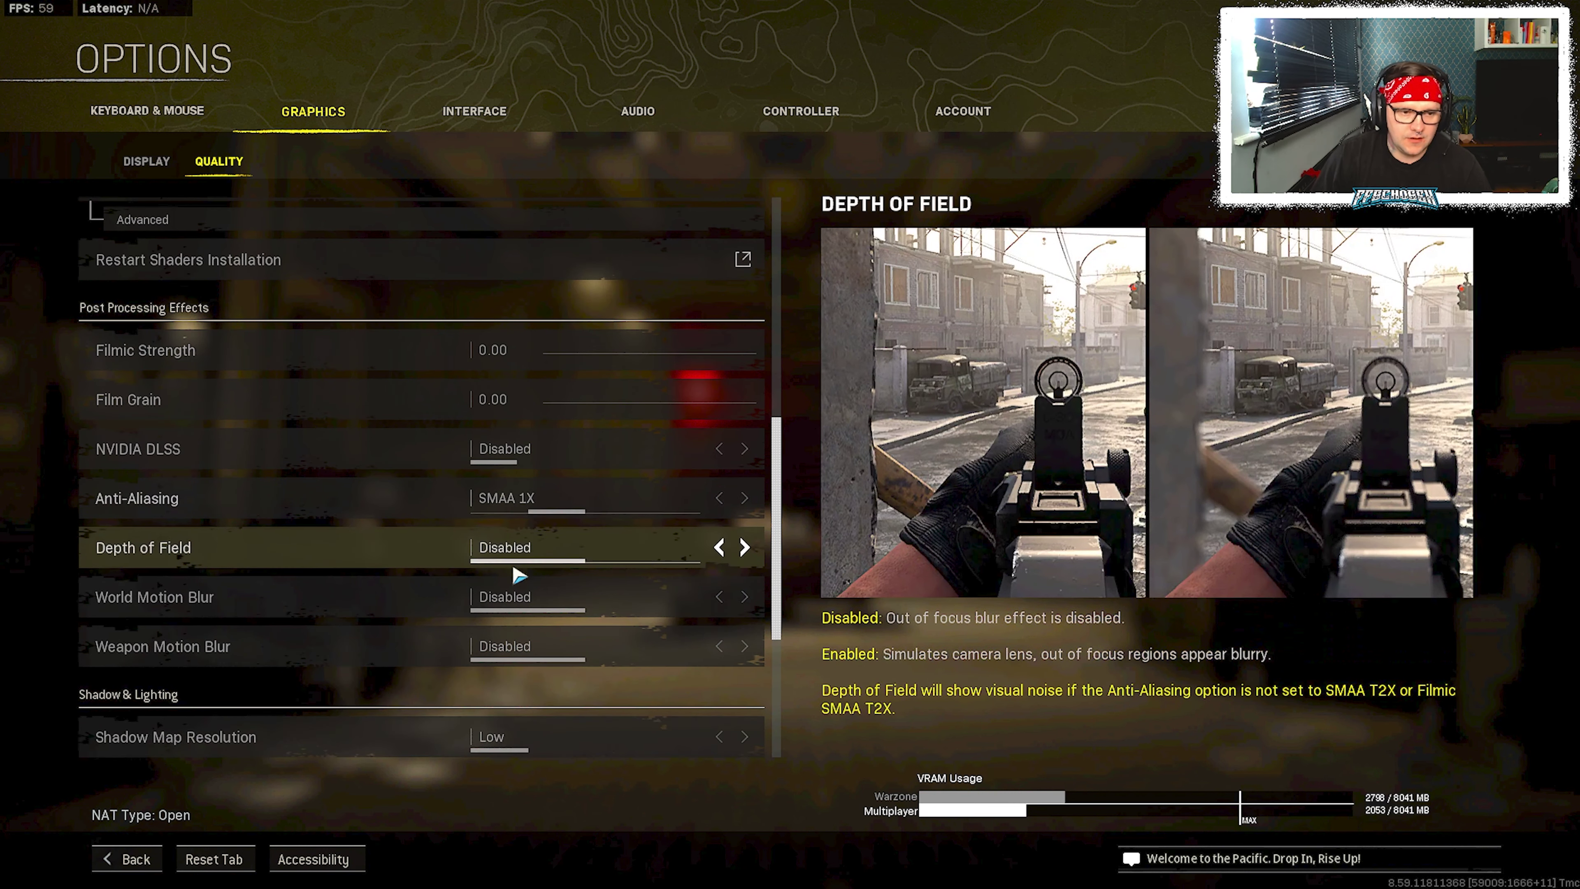
{"action": "scroll", "coordinate": [522, 576], "scroll_direction": "down", "scroll_amount": 1}
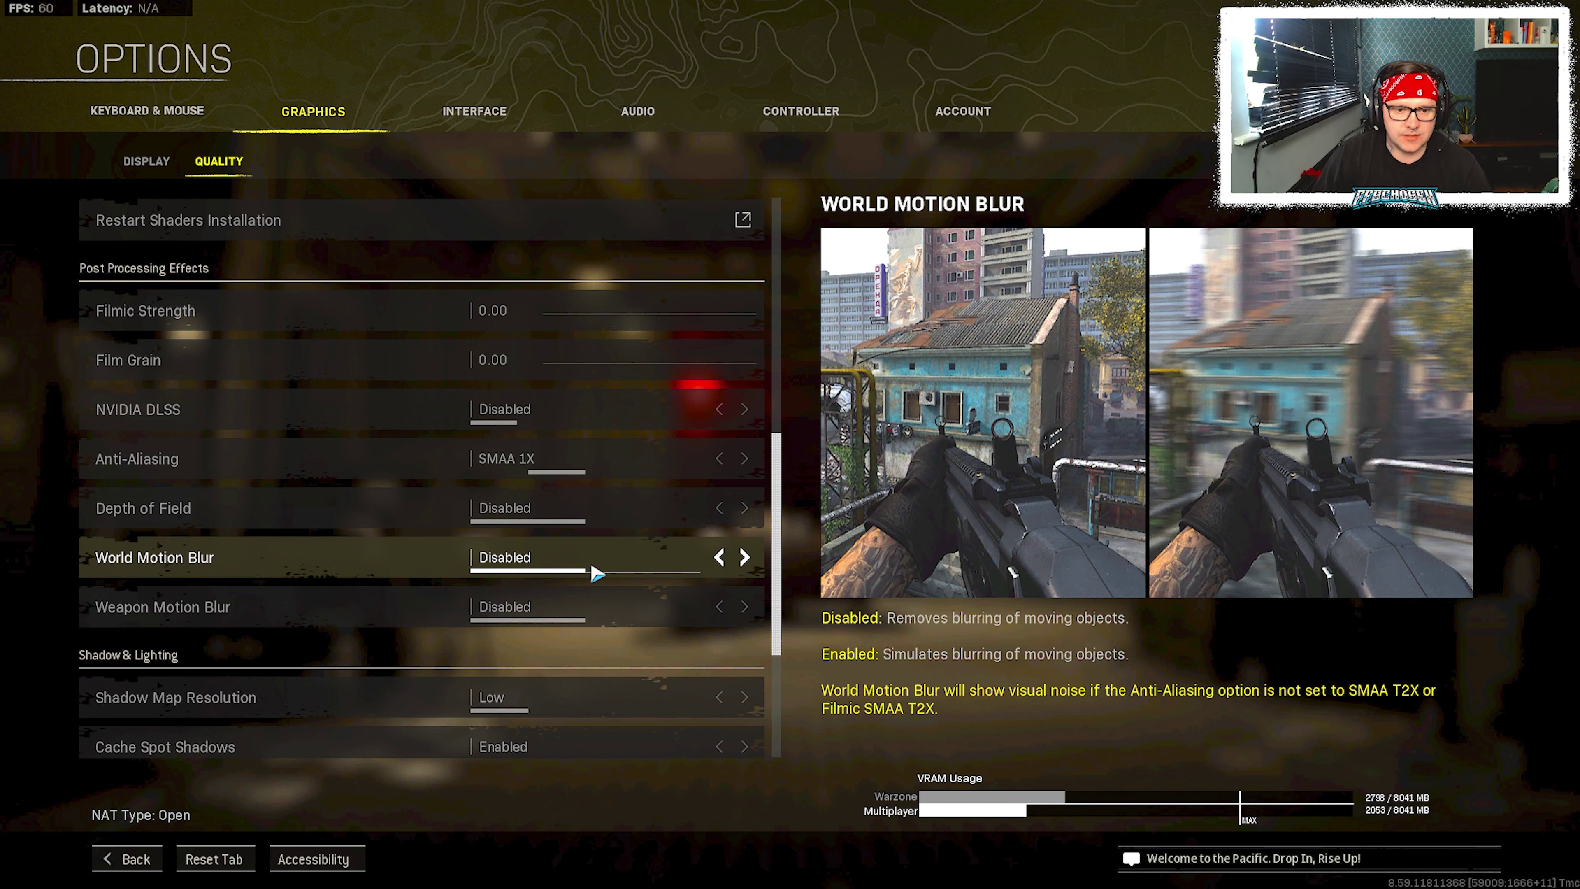
{"action": "scroll", "coordinate": [597, 572], "scroll_direction": "down", "scroll_amount": 2}
Review the Low quality settings, including Field of View 120.00 and Camera Movement Least - 50%.
{"action": "scroll", "coordinate": [578, 543], "scroll_direction": "down", "scroll_amount": 2}
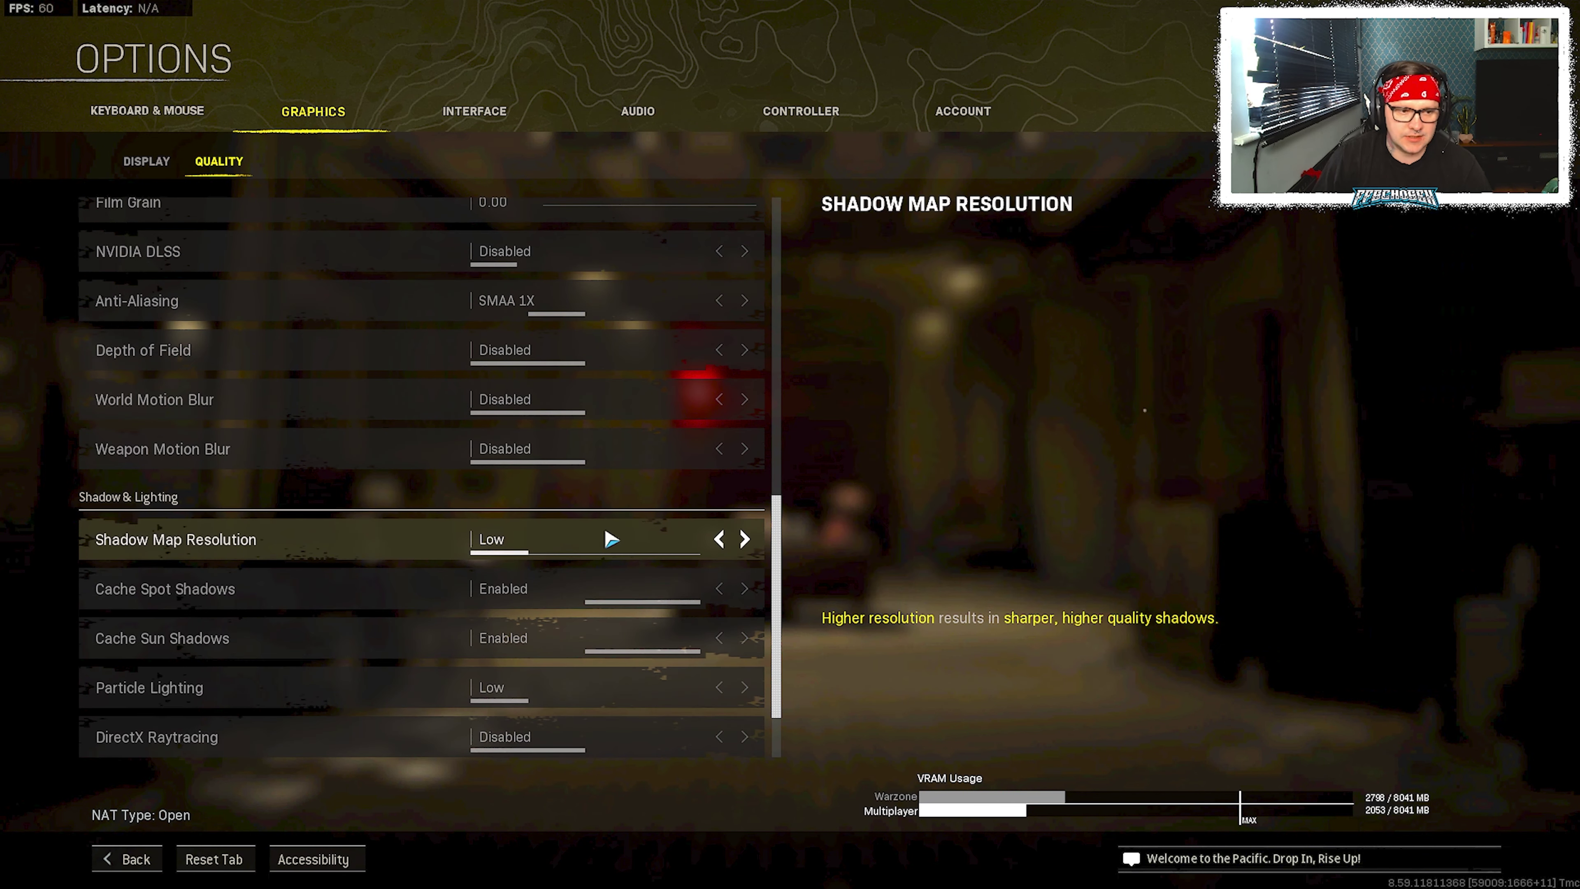
{"action": "scroll", "coordinate": [615, 541], "scroll_direction": "down", "scroll_amount": 1}
{"action": "scroll", "coordinate": [585, 516], "scroll_direction": "down", "scroll_amount": 1}
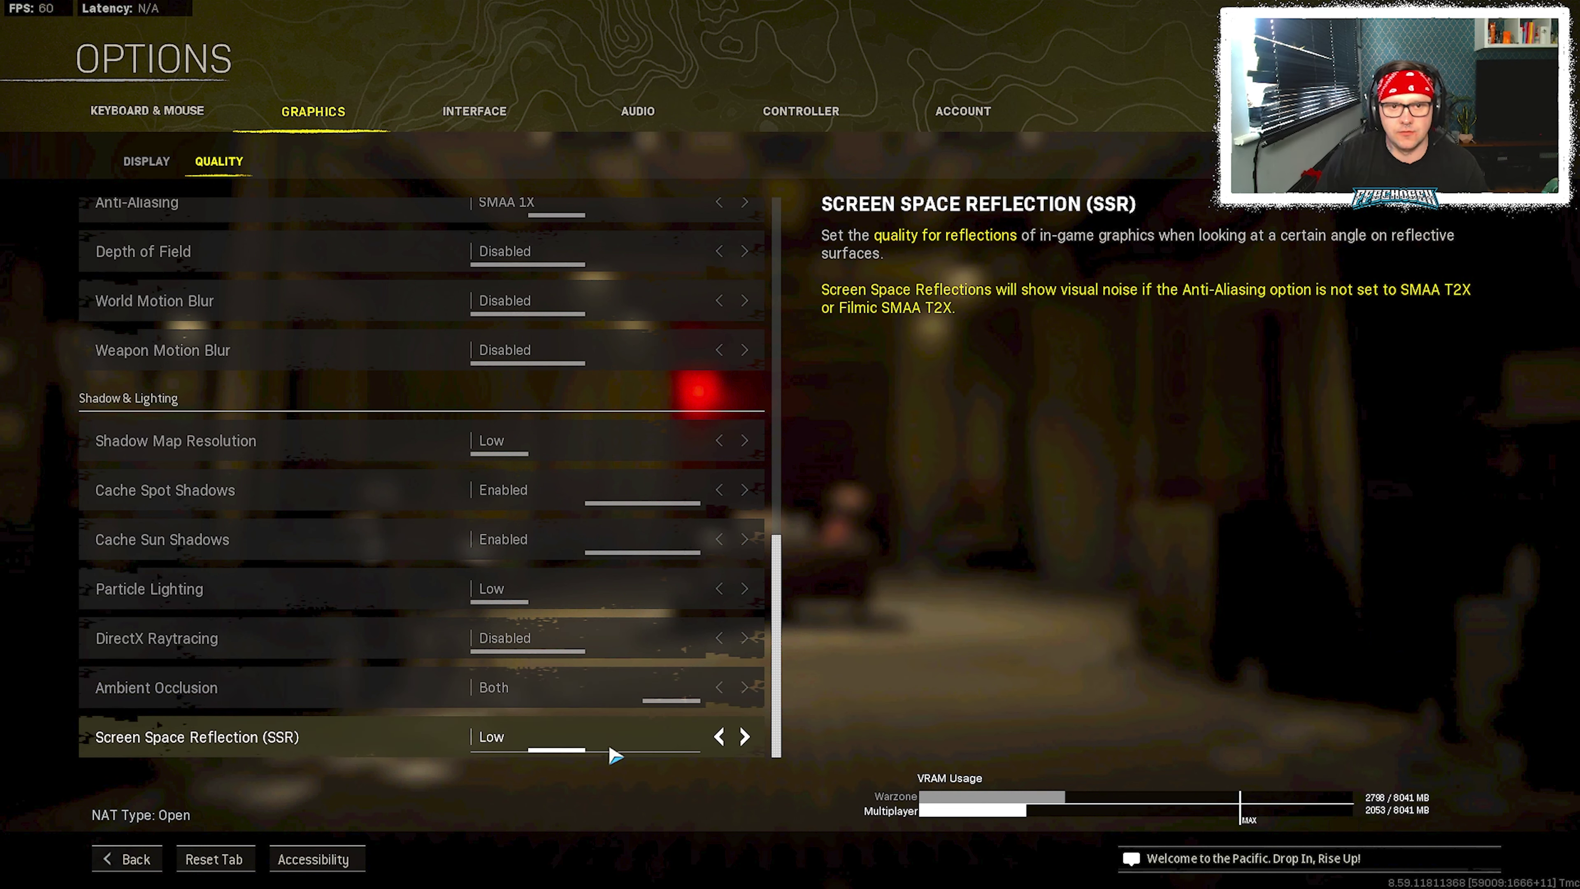
{"action": "scroll", "coordinate": [607, 747], "scroll_direction": "up", "scroll_amount": 10}
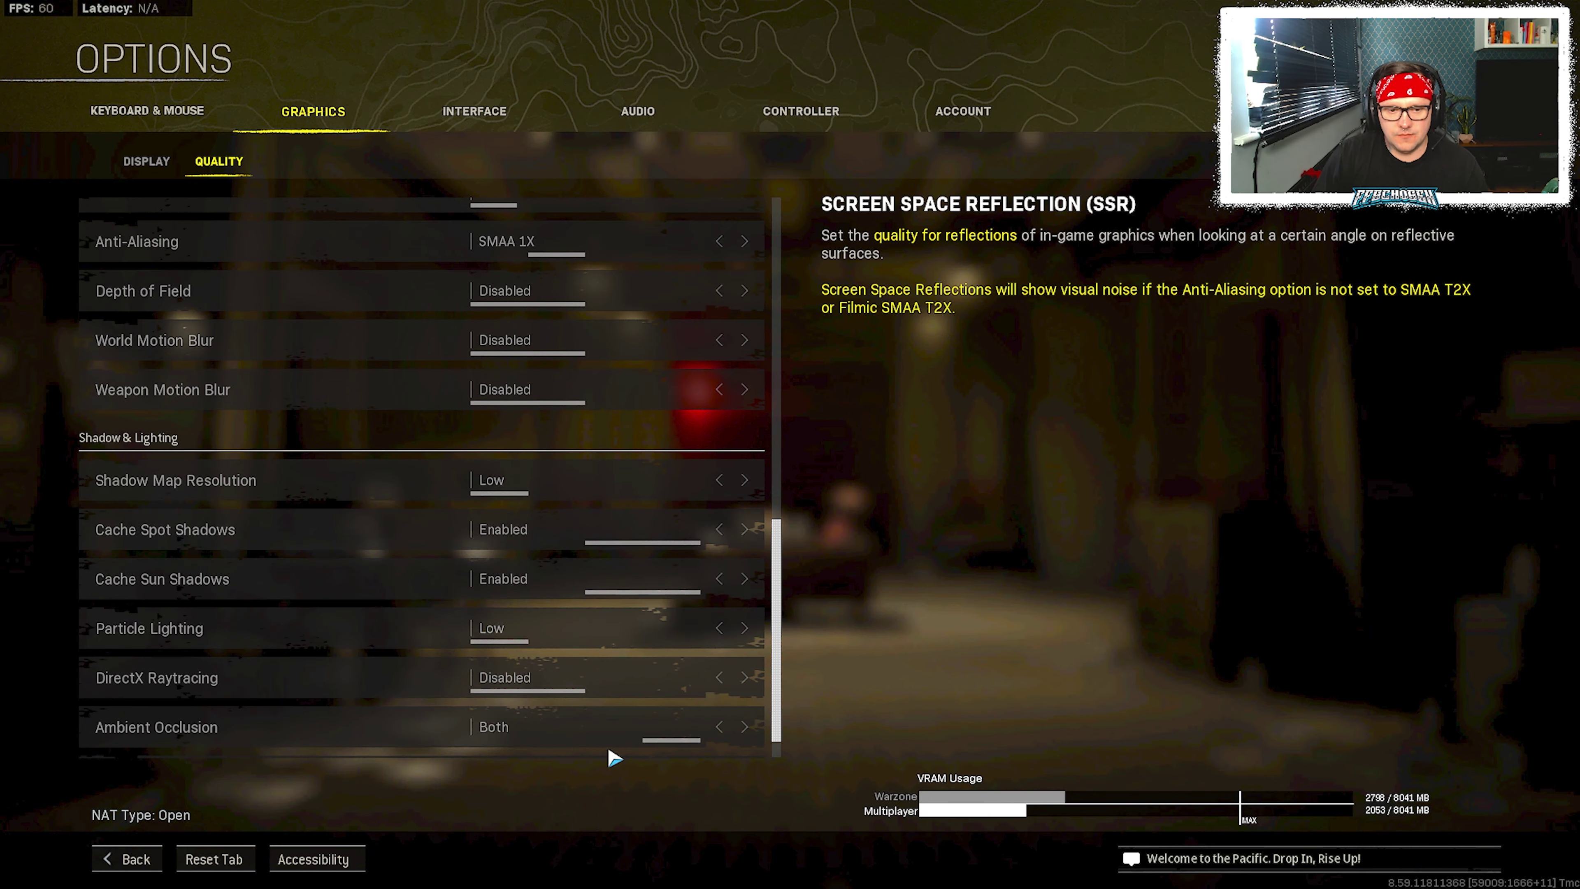
{"action": "scroll", "coordinate": [600, 723], "scroll_direction": "up", "scroll_amount": 5}
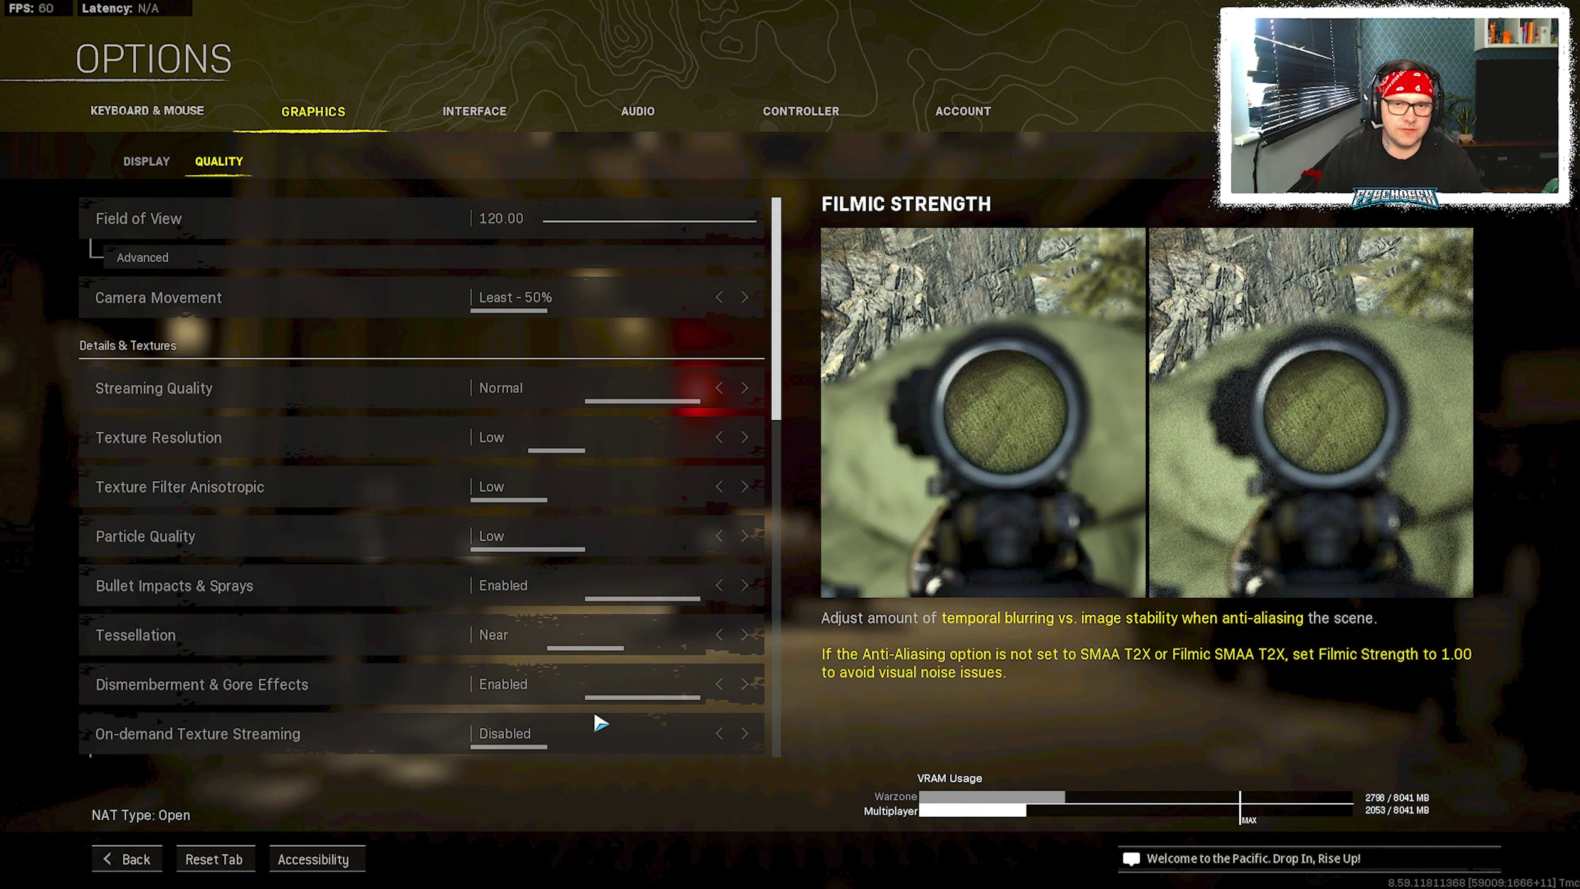
Leave Warzone's options, switch to OBS Studio and disable its canvas preview.
{"action": "left_click", "coordinate": [130, 859]}
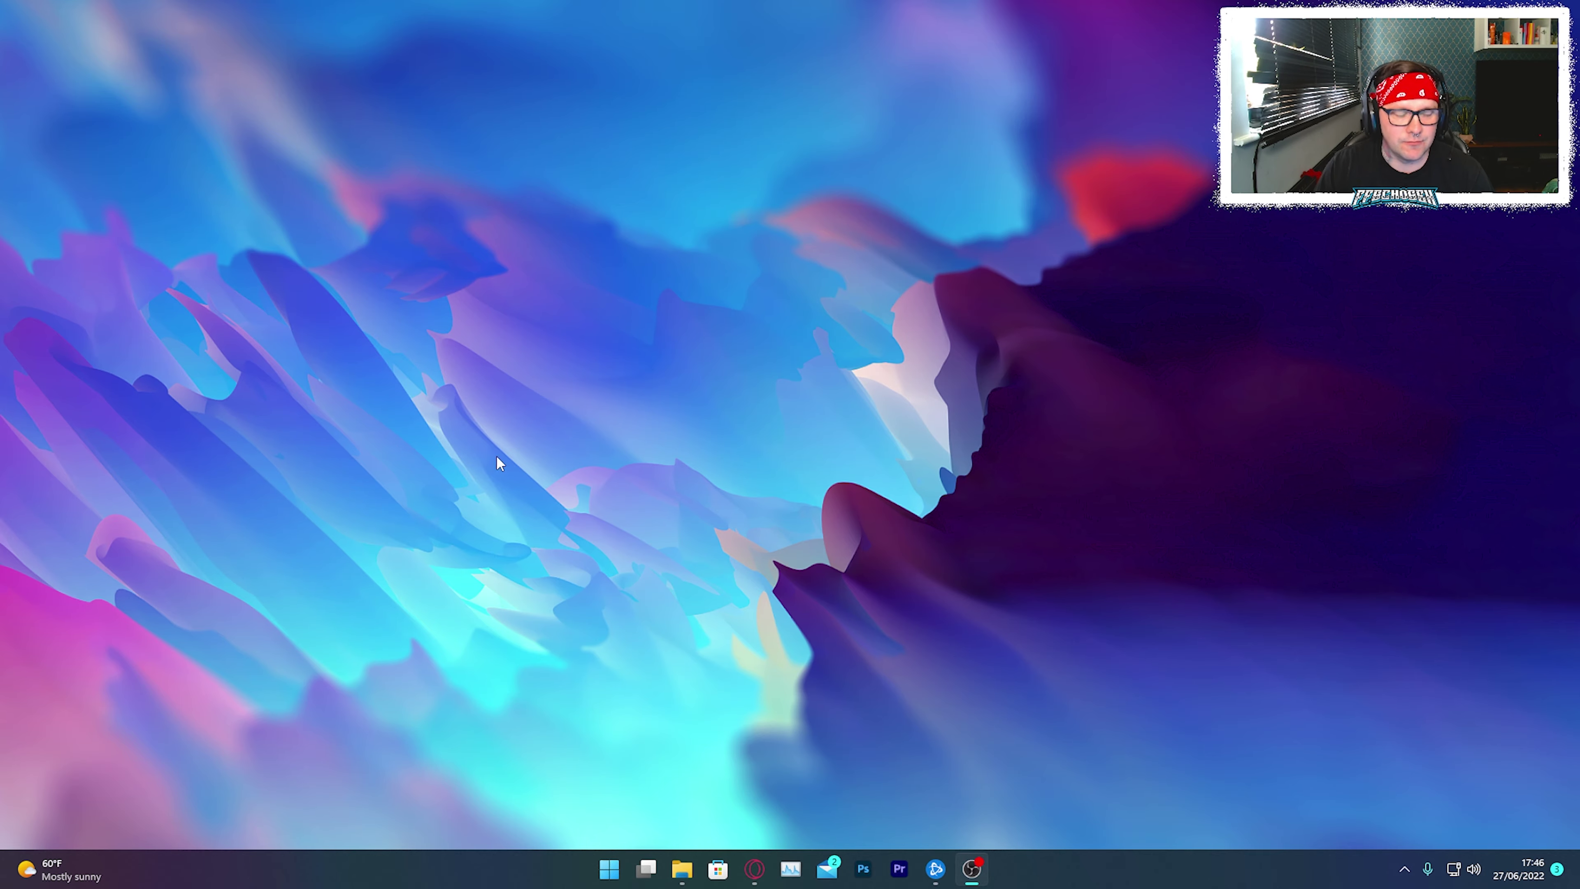
{"action": "key", "text": "alt+Tab"}
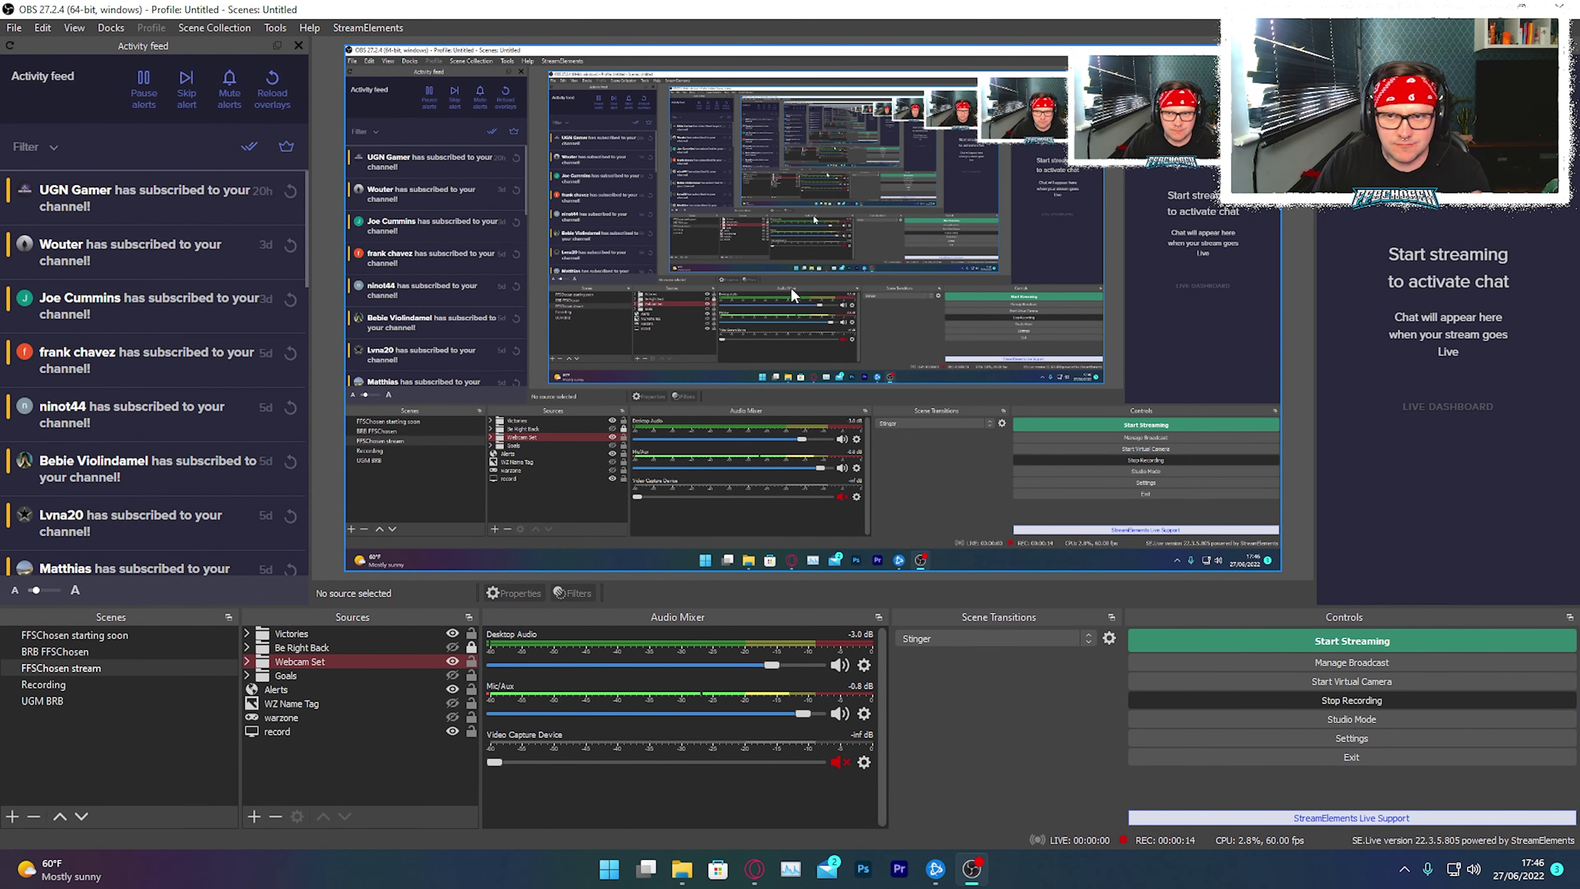
{"action": "right_click", "coordinate": [799, 310]}
{"action": "left_click", "coordinate": [871, 329]}
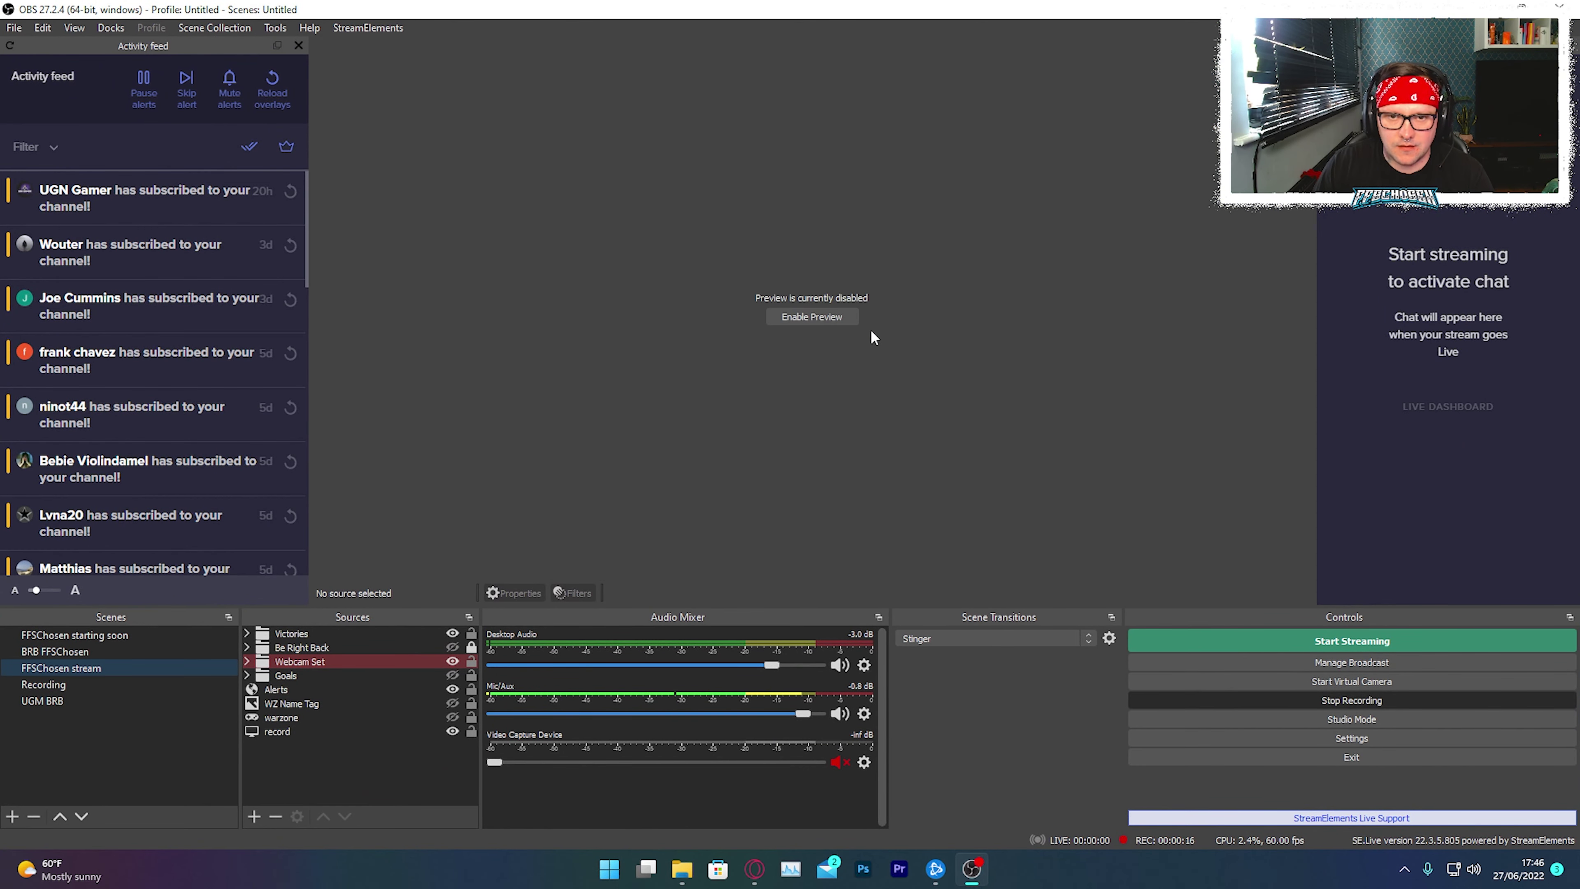
Open OBS Studio's Settings window, reposition it, and show the Stream settings page.
{"action": "left_click", "coordinate": [1344, 740]}
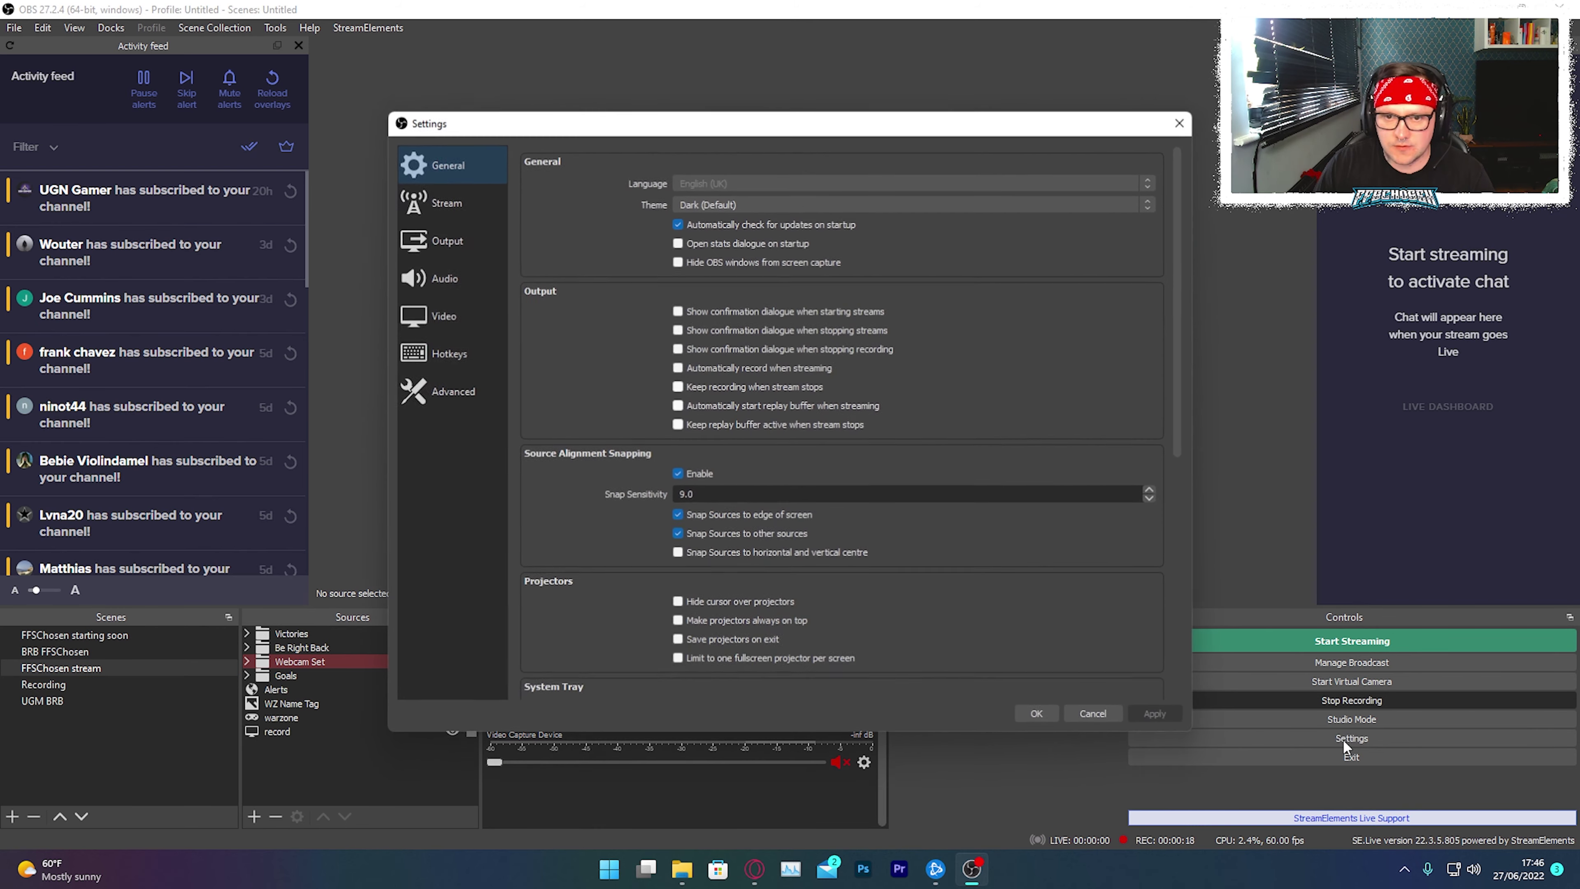
{"action": "left_click_drag", "start_coordinate": [864, 128], "coordinate": [782, 106]}
{"action": "left_click", "coordinate": [397, 178]}
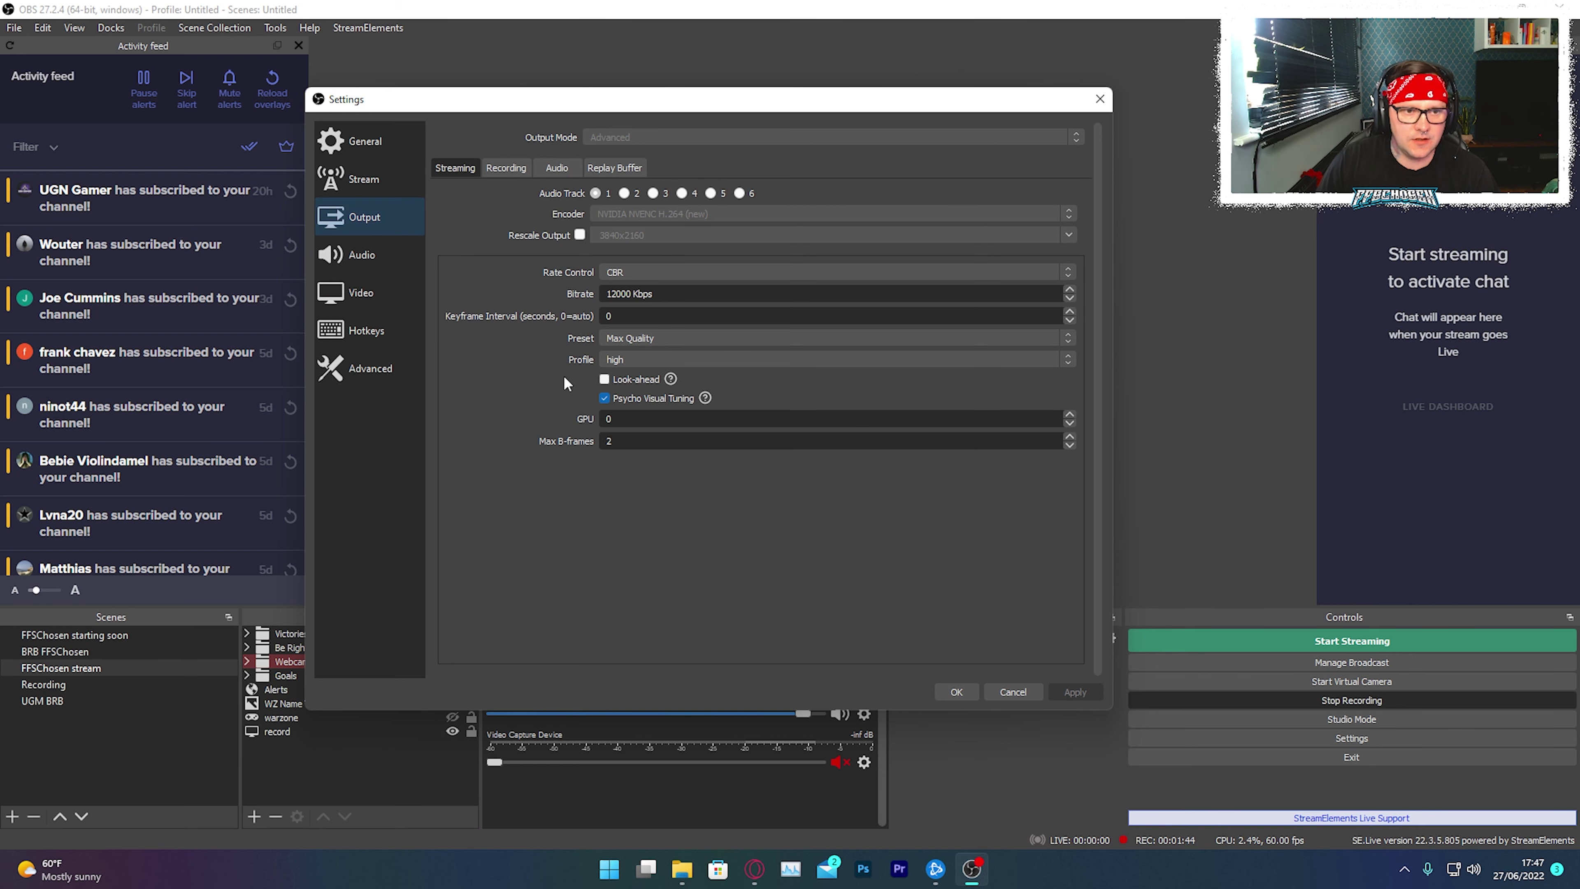
Check the audio devices, then view Video: 1920x1080 base, 2560x1440 output, Bicubic, 60 FPS.
{"action": "left_click", "coordinate": [401, 249]}
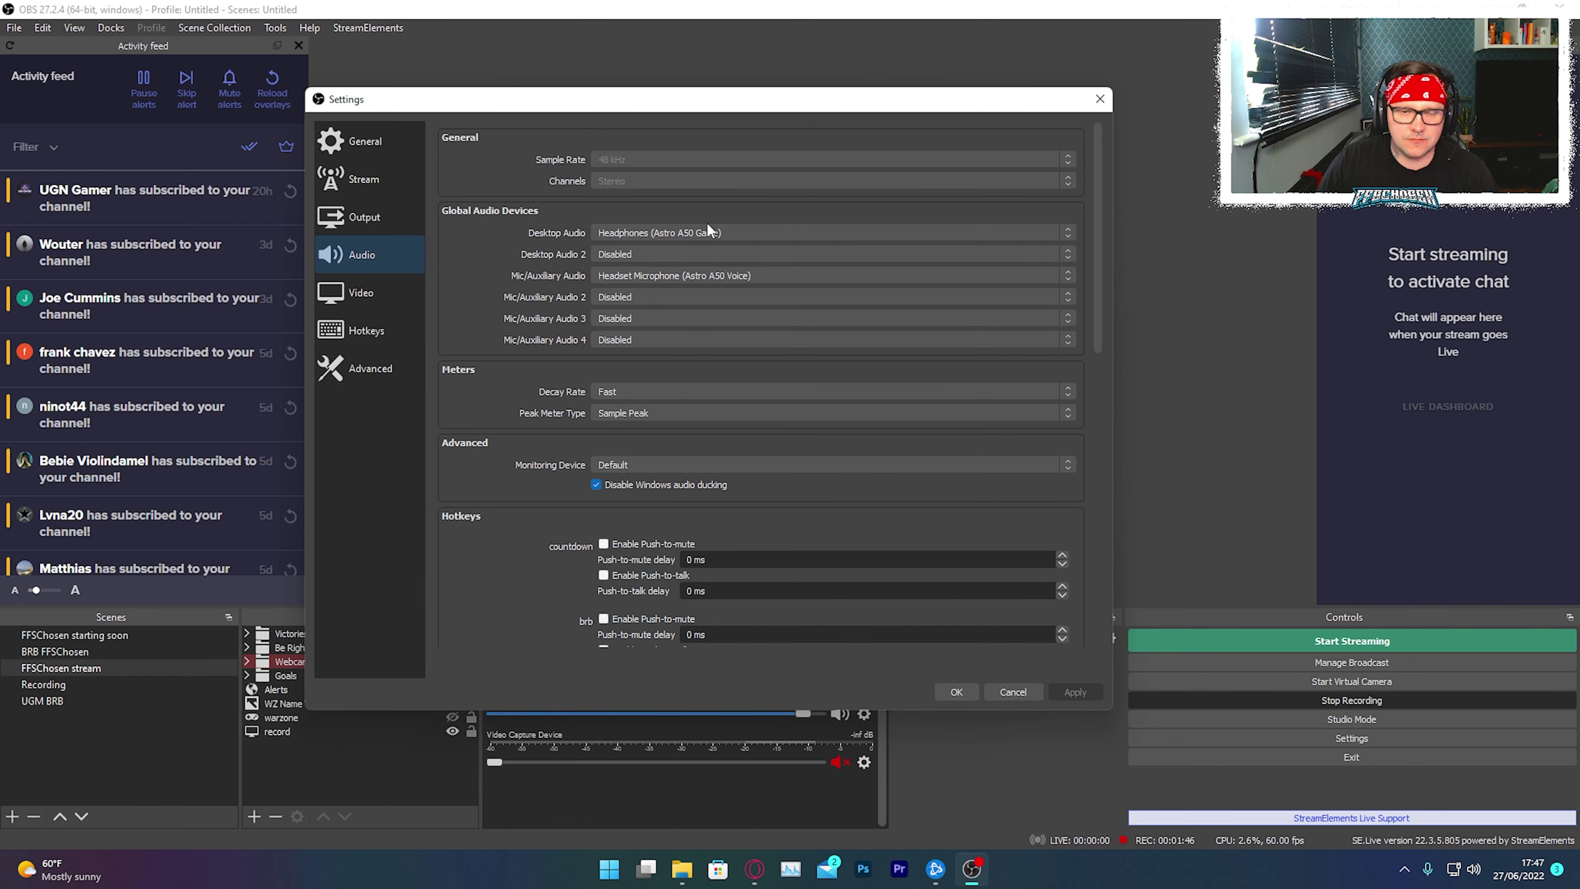
{"action": "left_click", "coordinate": [393, 301]}
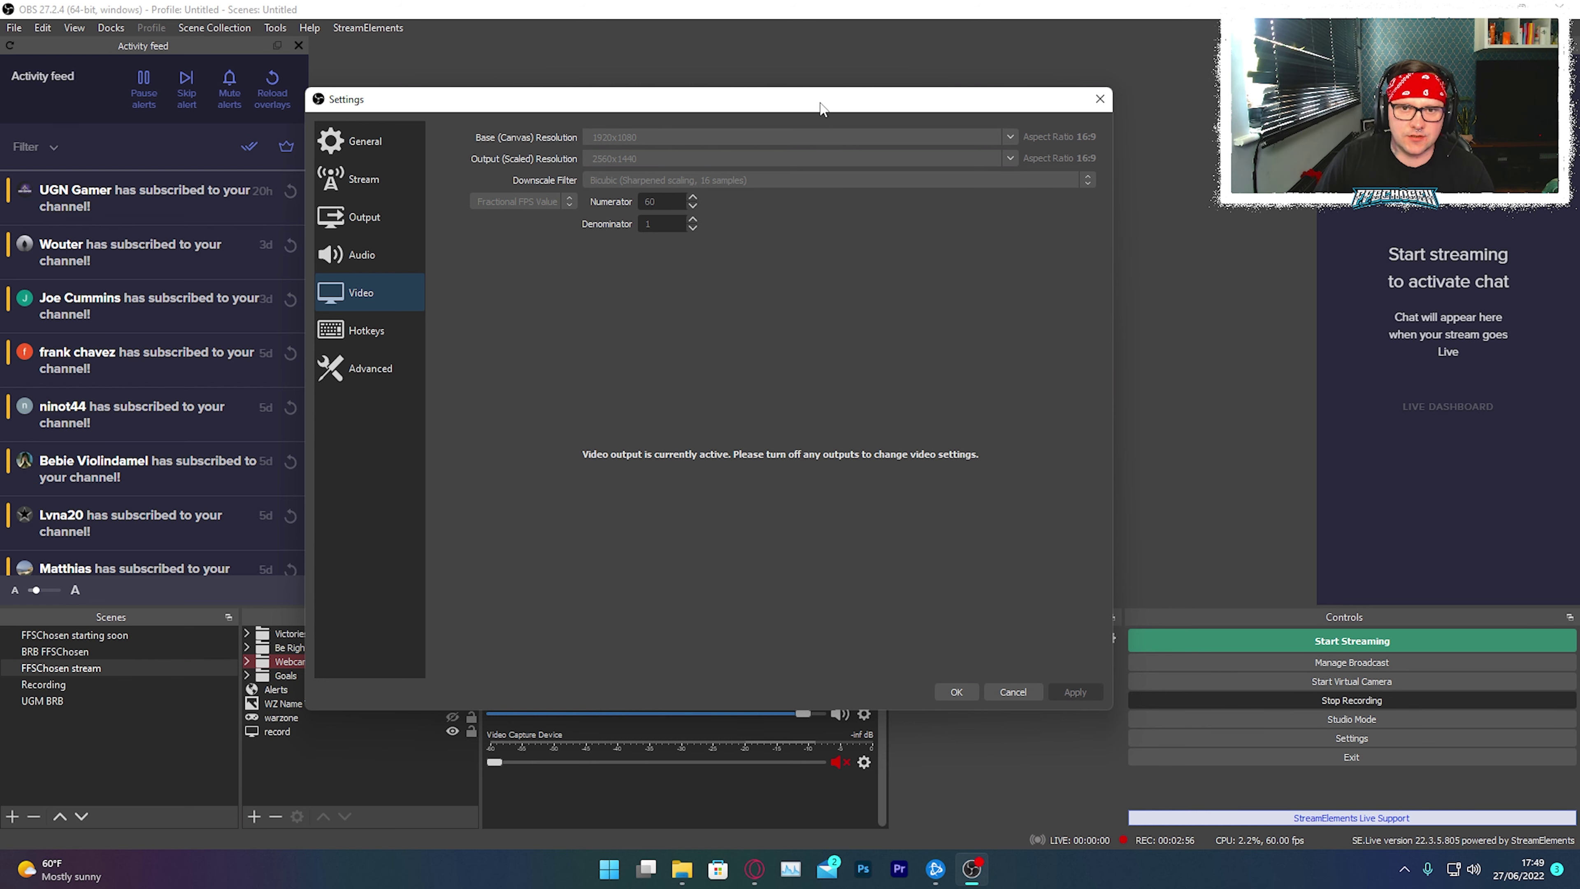
{"action": "left_click_drag", "start_coordinate": [839, 107], "coordinate": [745, 107]}
Bring up the YouTube Warzone channel page and open the Vanguard Zombies live stream.
{"action": "mouse_move", "coordinate": [755, 868]}
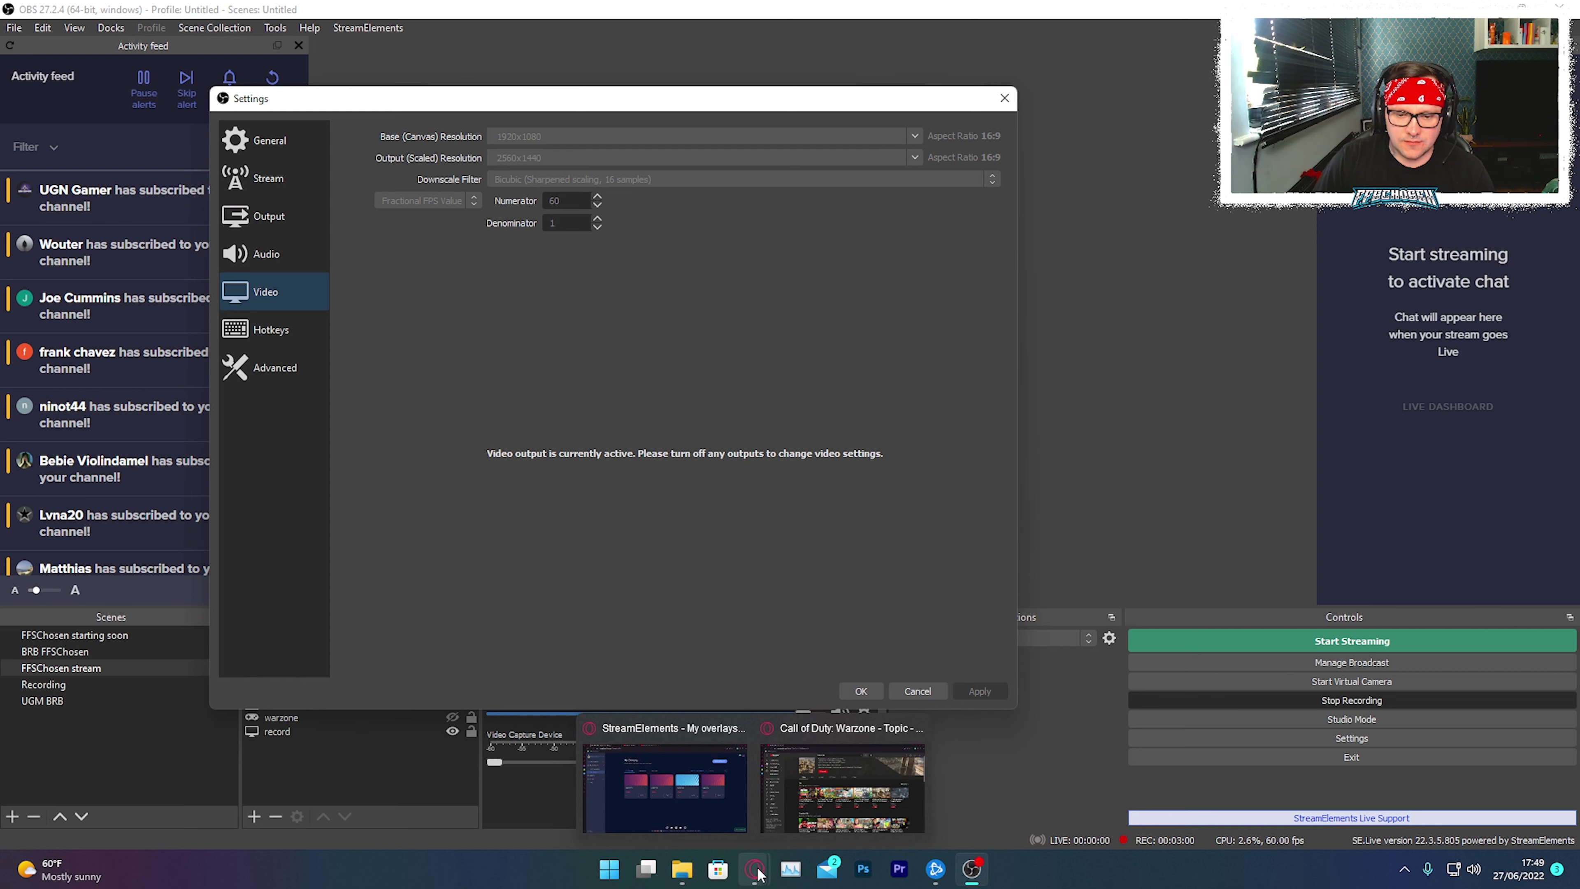
{"action": "left_click", "coordinate": [843, 777]}
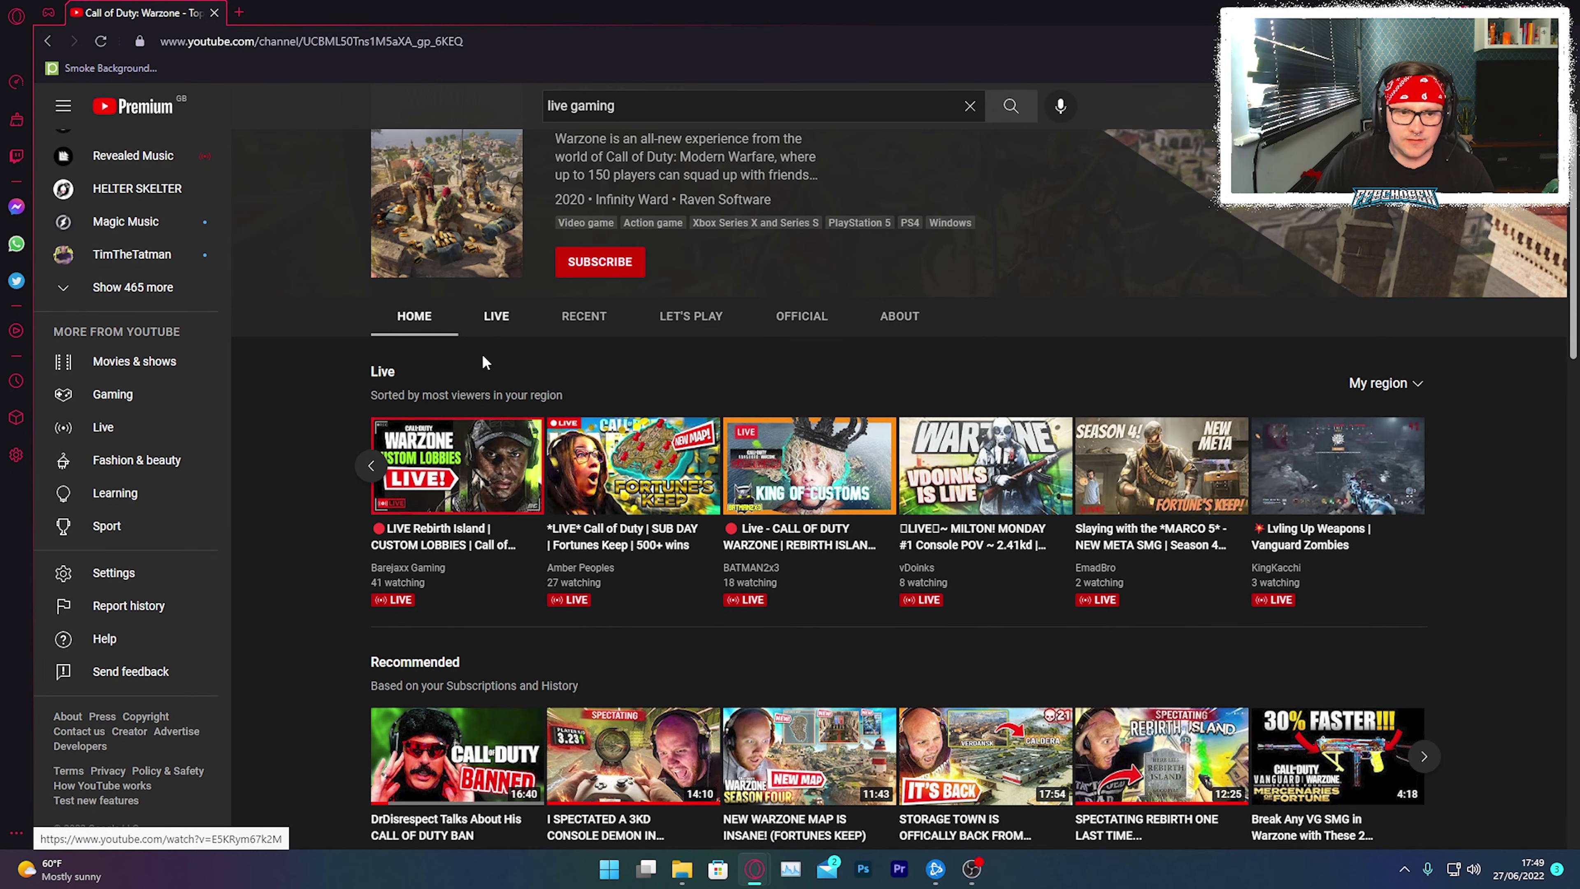
{"action": "scroll", "coordinate": [381, 597], "scroll_direction": "up", "scroll_amount": 1}
{"action": "scroll", "coordinate": [380, 597], "scroll_direction": "down", "scroll_amount": 2}
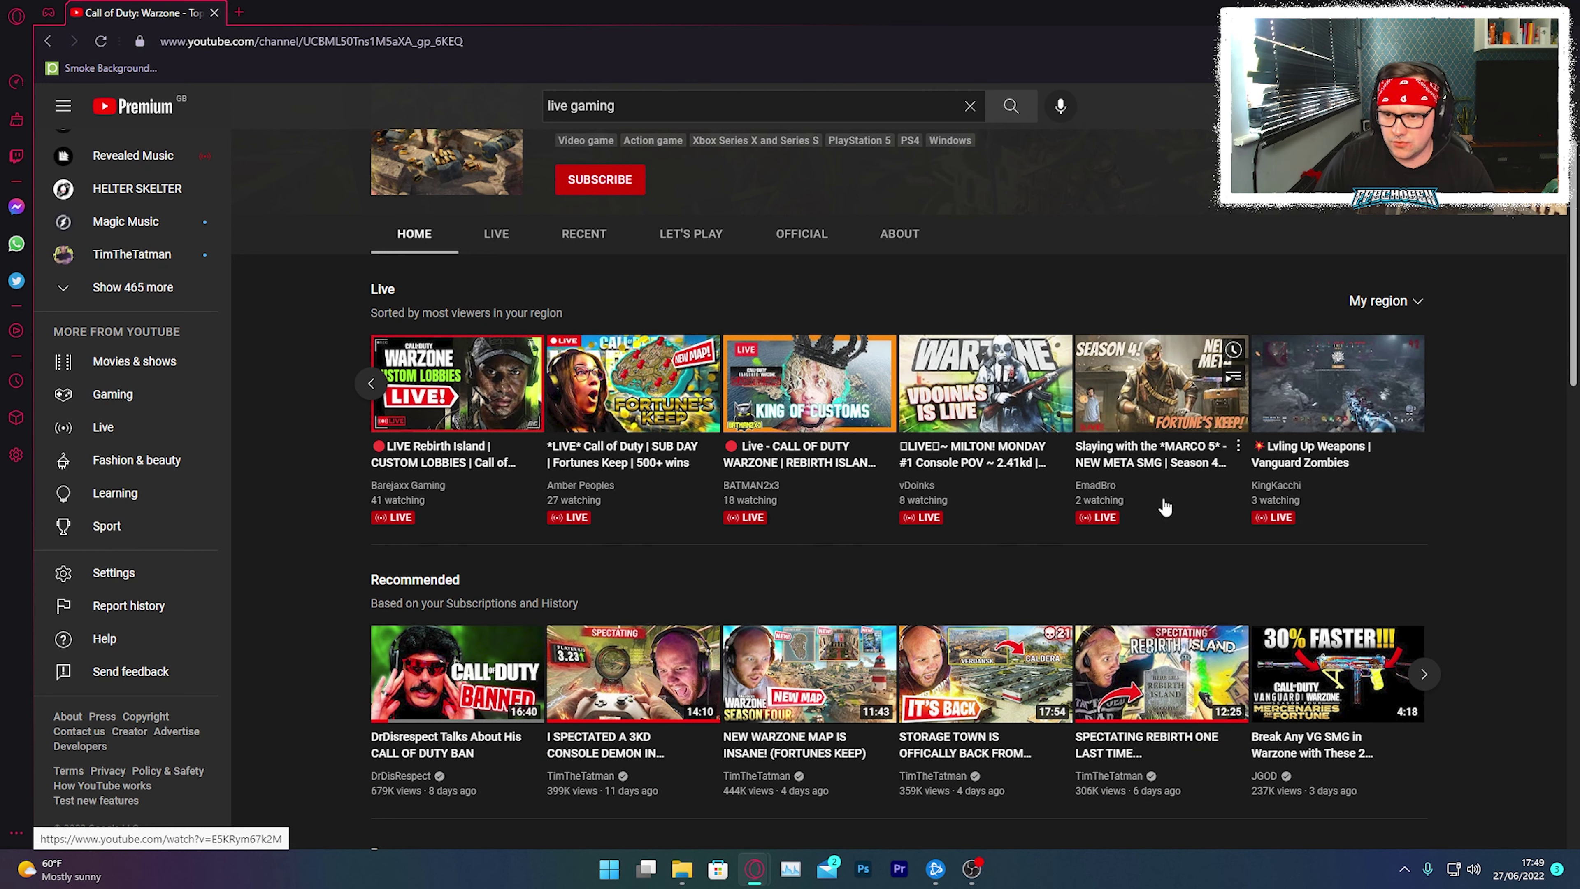
{"action": "left_click", "coordinate": [1327, 409]}
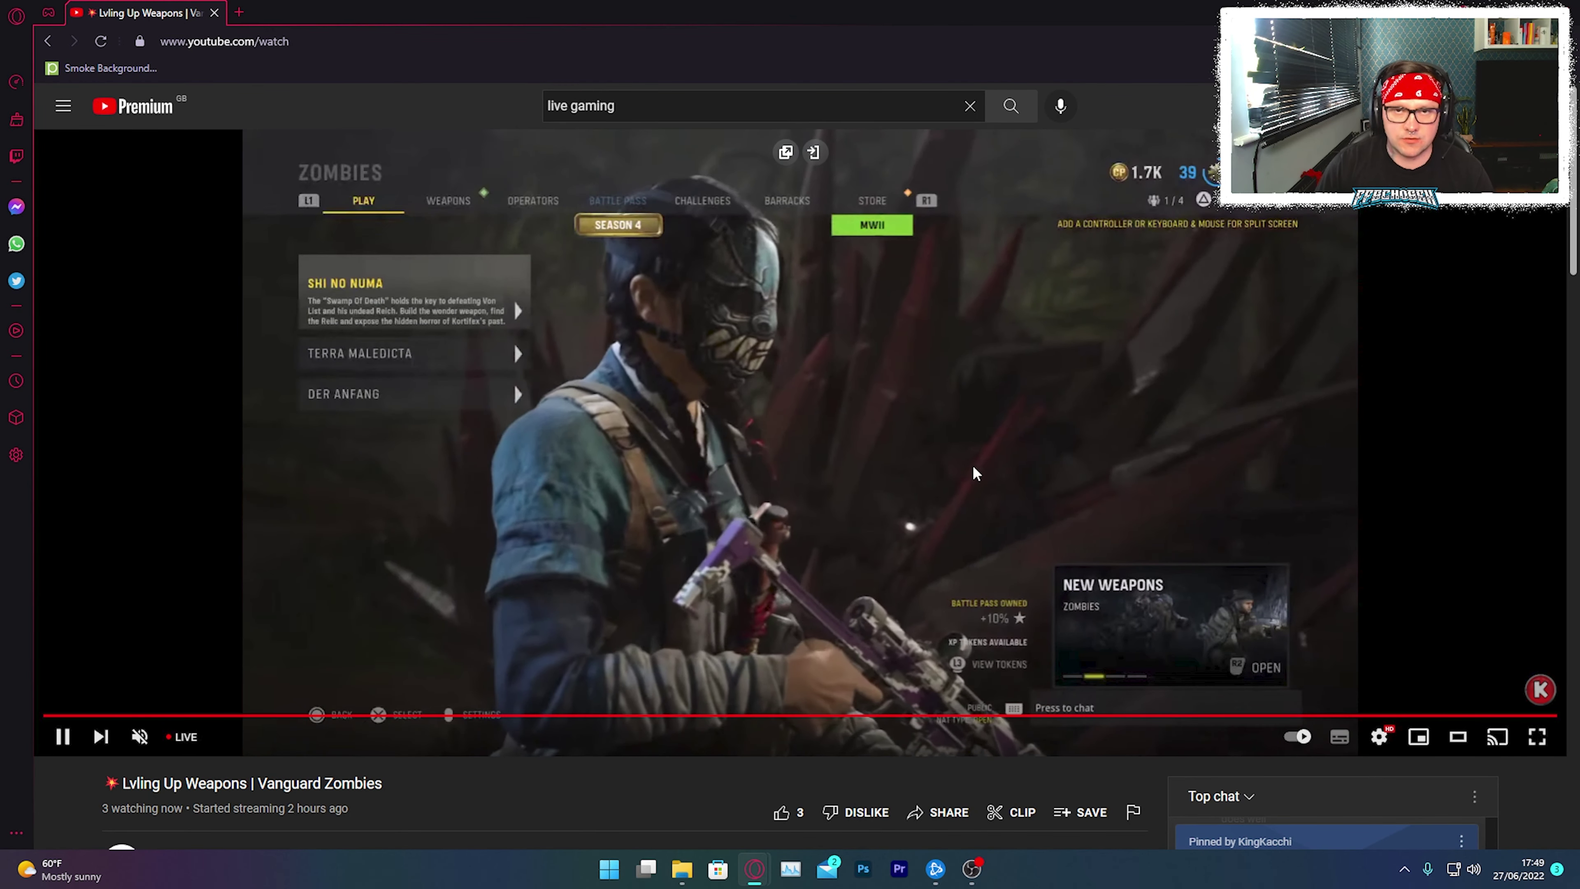
Check the stream's Stats for nerds for the vp09 codec, hide them, and return to the channel.
{"action": "right_click", "coordinate": [789, 367]}
{"action": "left_click", "coordinate": [866, 528]}
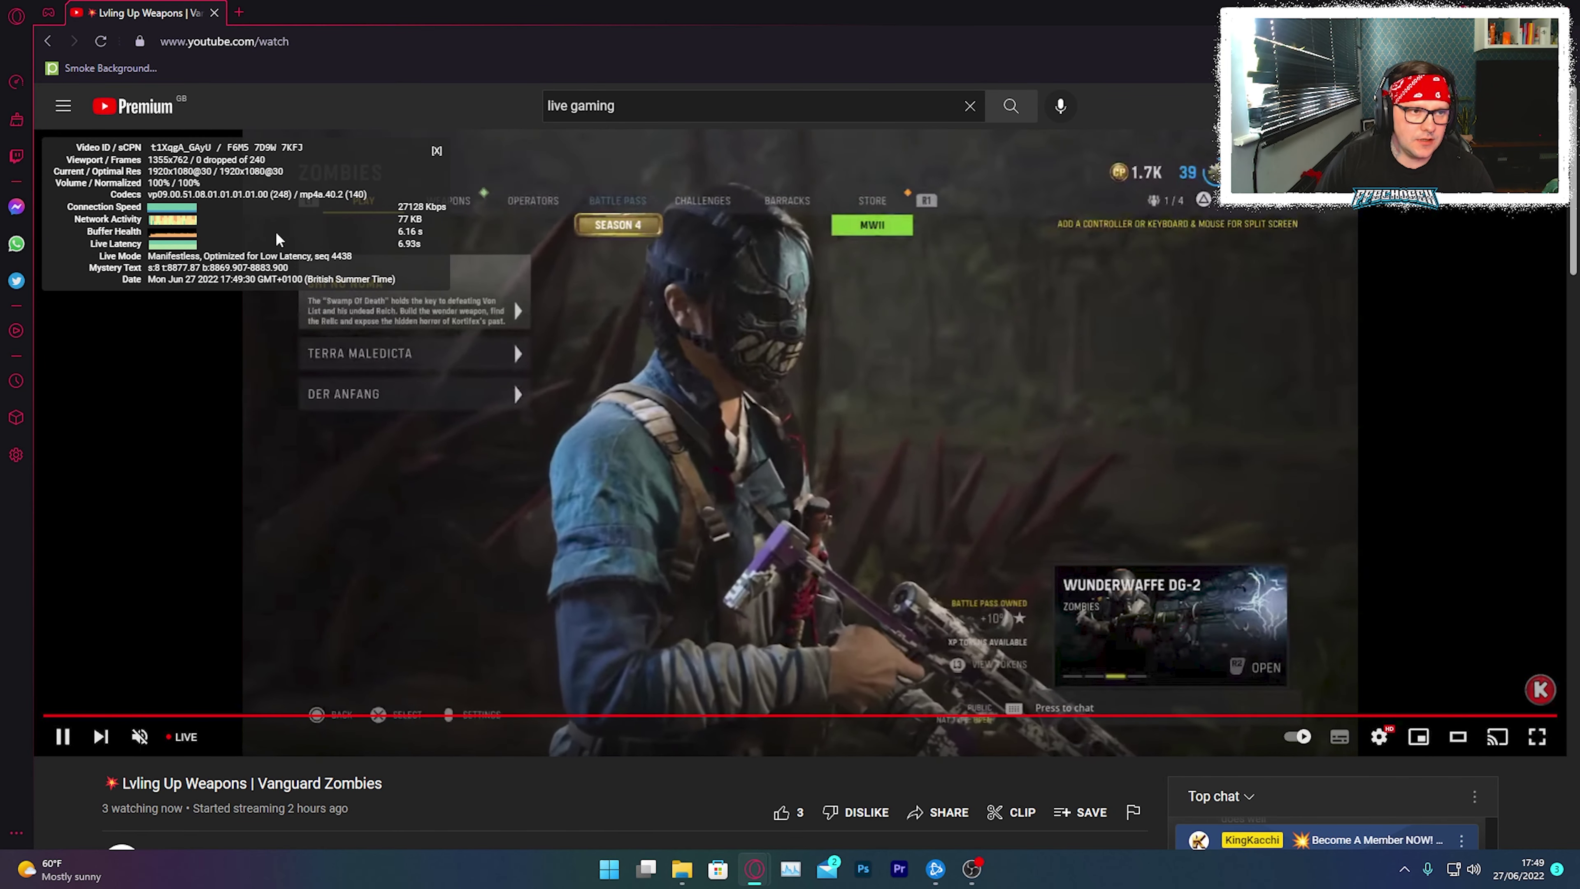
{"action": "right_click", "coordinate": [629, 337]}
{"action": "left_click", "coordinate": [697, 487]}
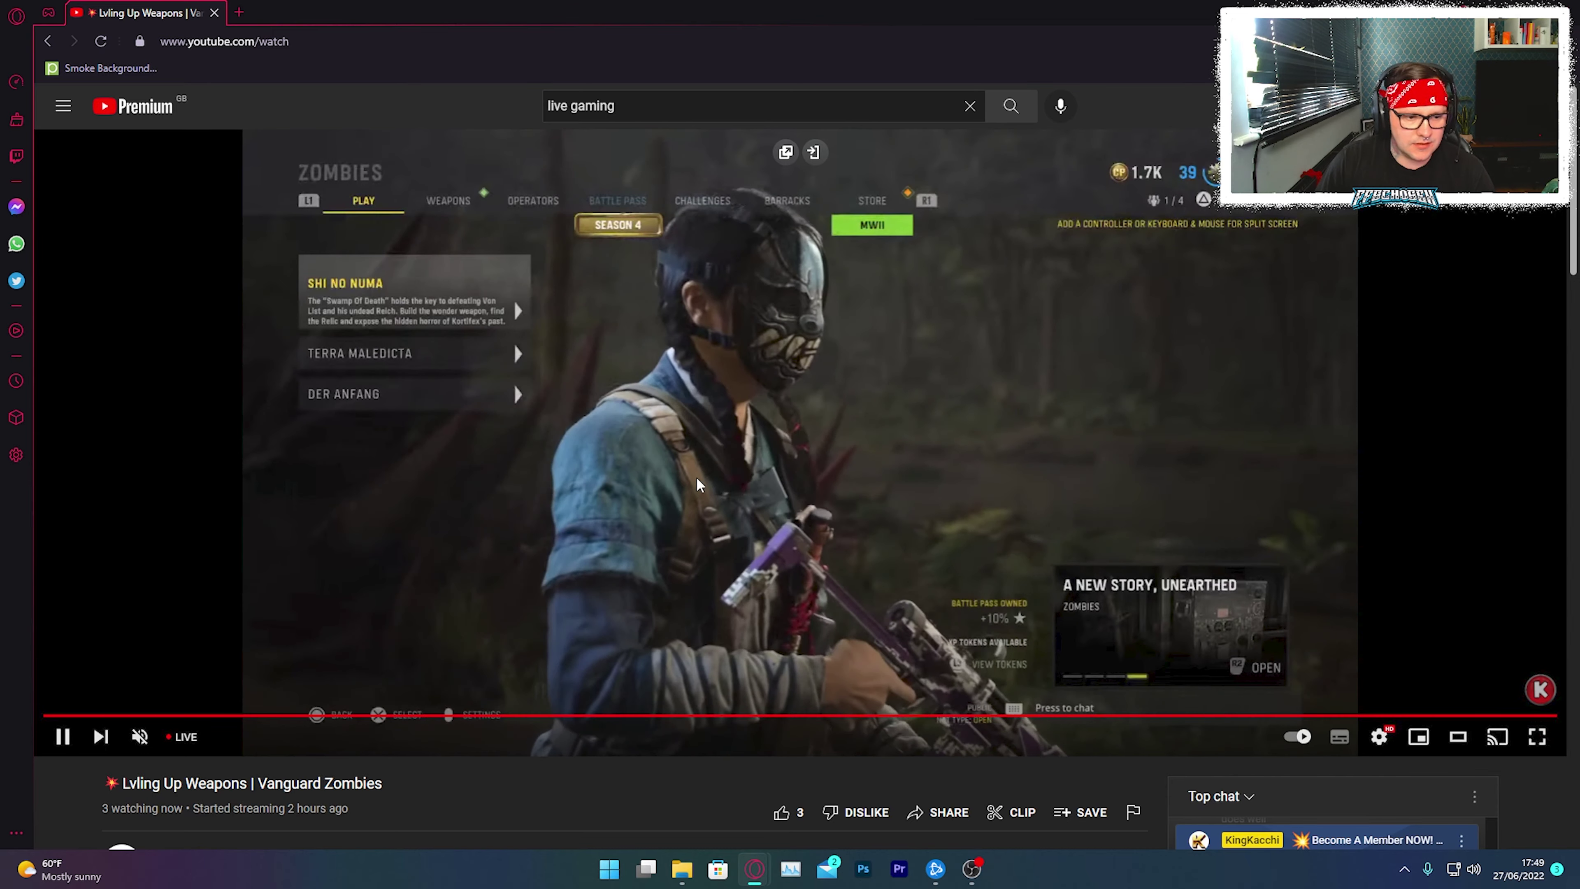
{"action": "key", "text": "alt+Left"}
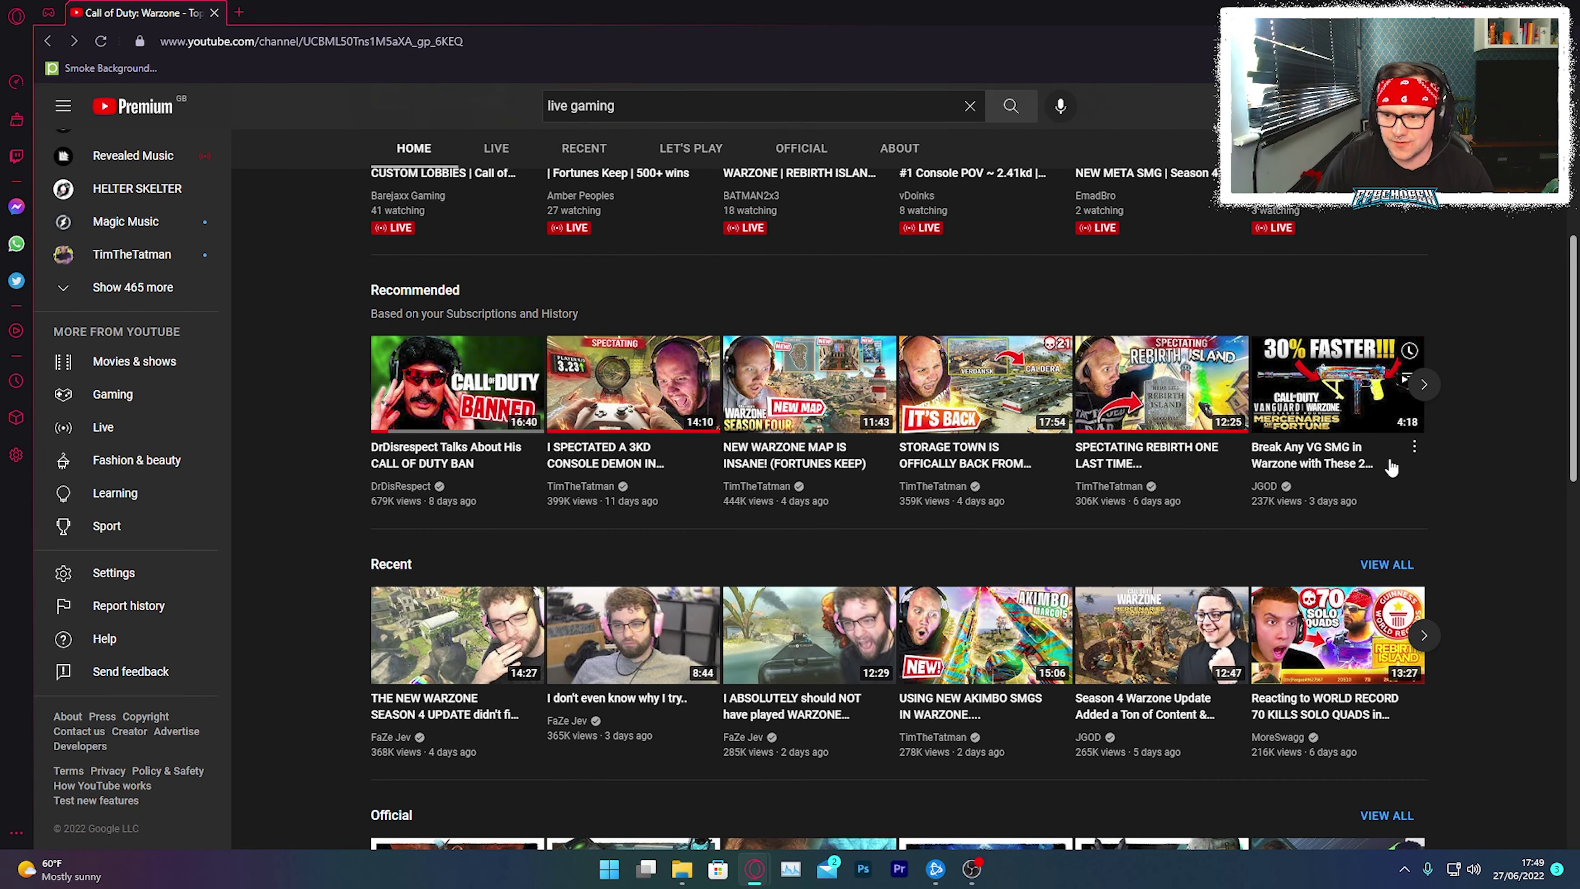
{"action": "scroll", "coordinate": [1394, 467], "scroll_direction": "up", "scroll_amount": 5}
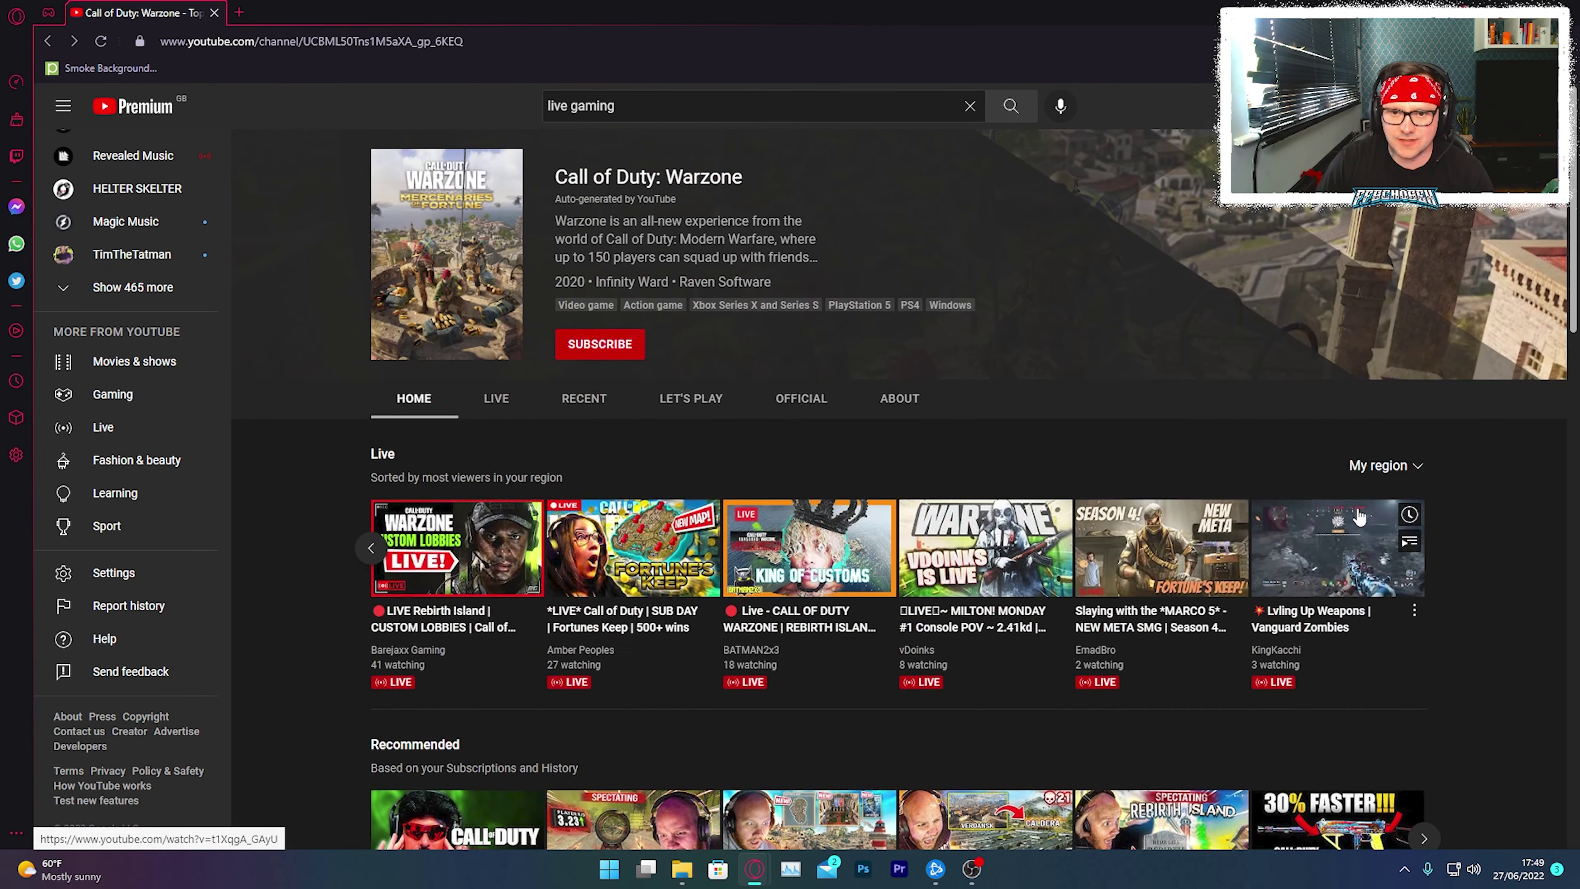
{"action": "left_click", "coordinate": [1134, 618]}
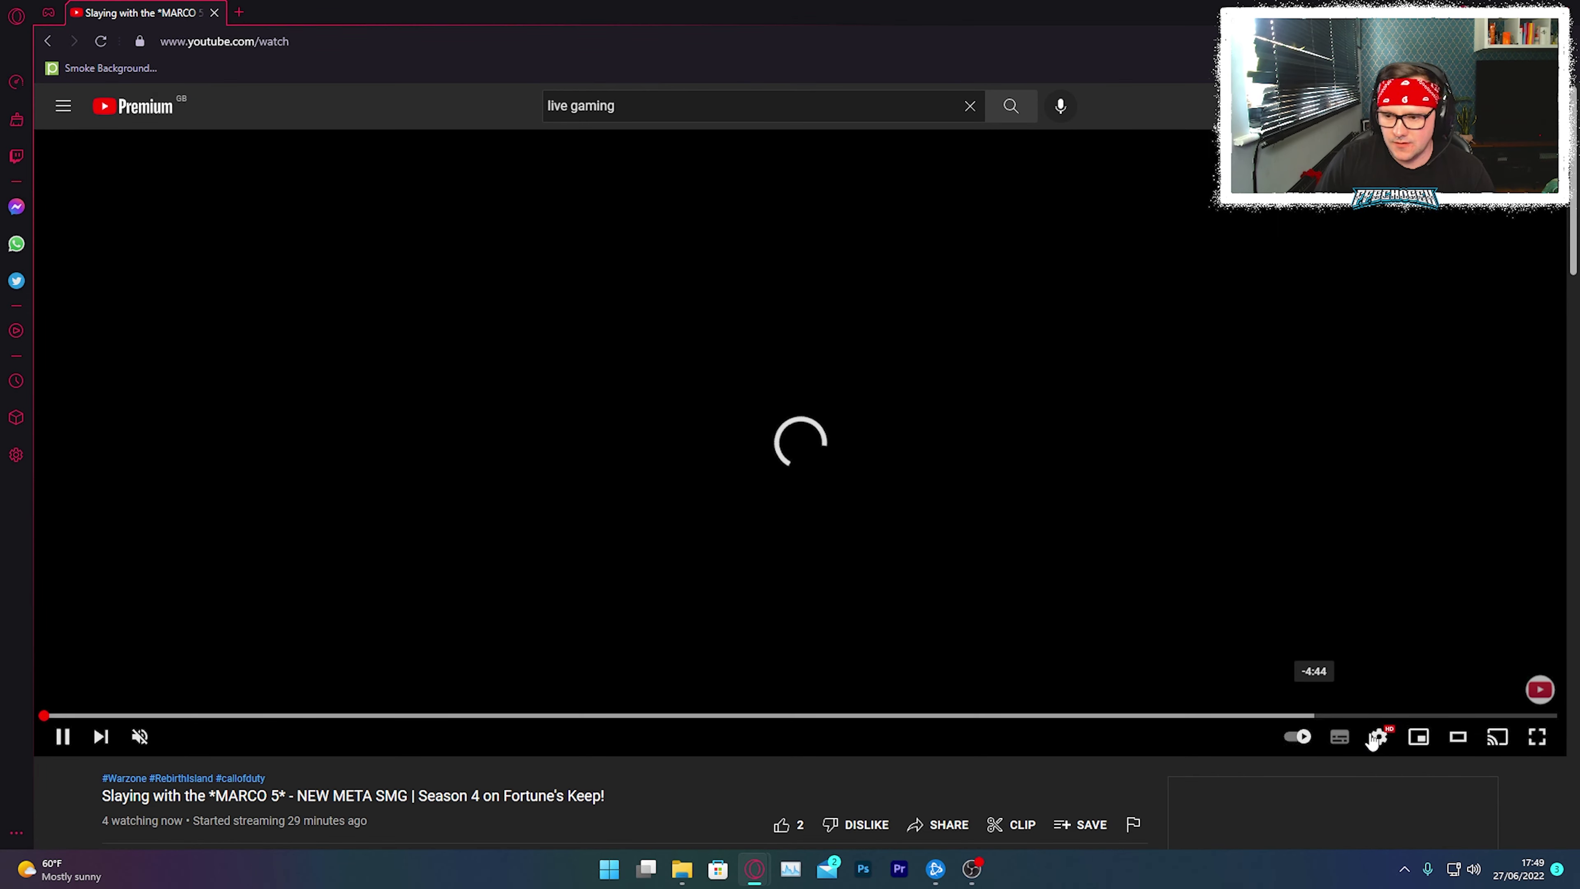
{"action": "left_click", "coordinate": [1379, 737]}
{"action": "left_click", "coordinate": [1398, 684]}
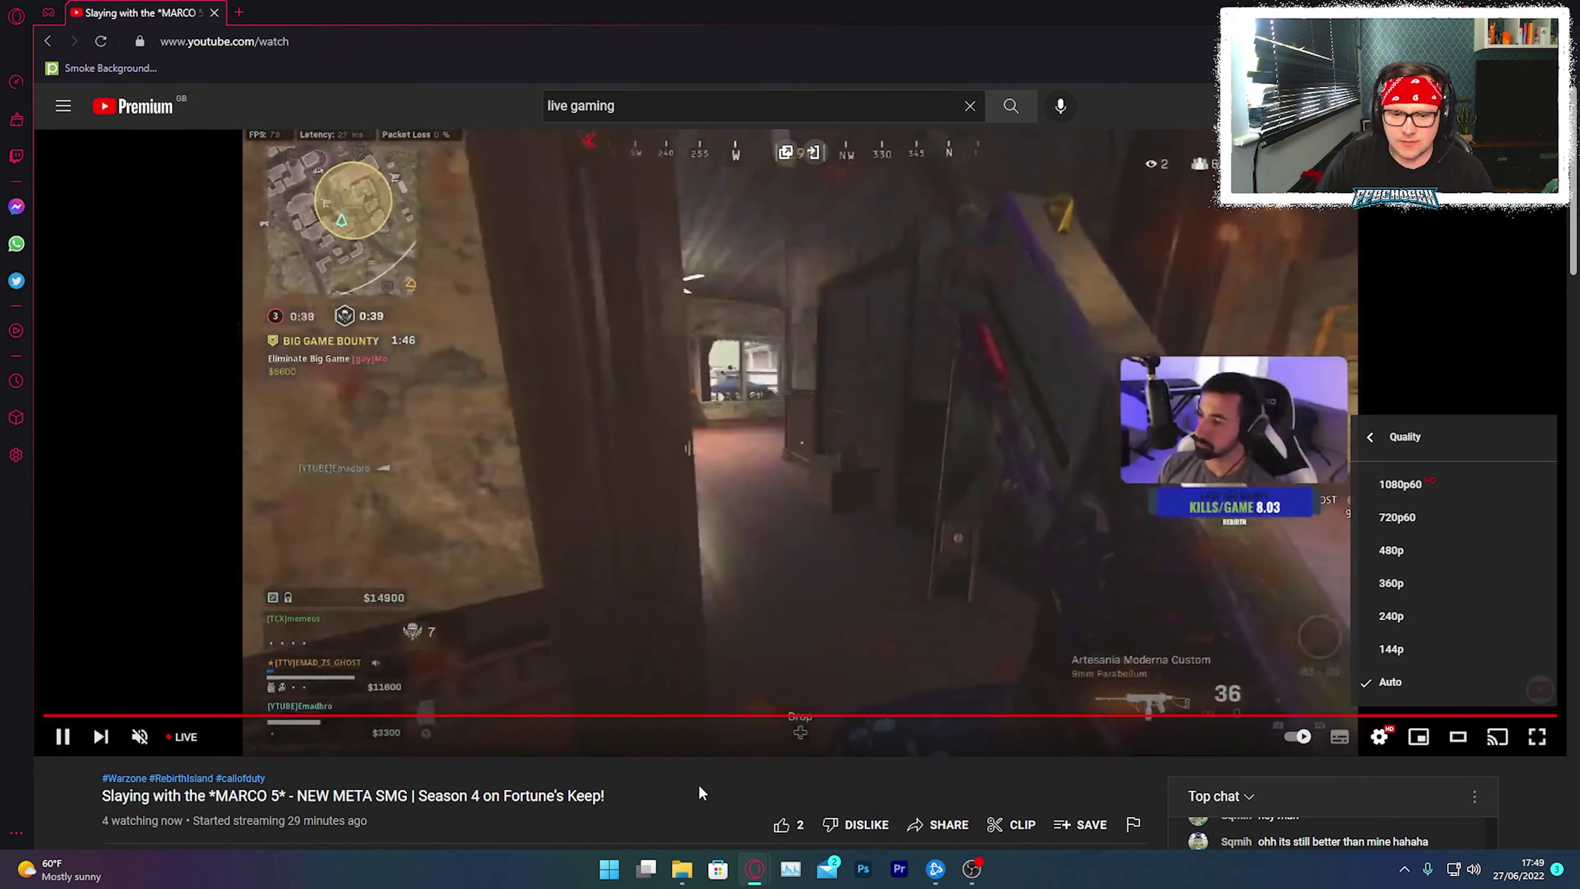
{"action": "left_click", "coordinate": [744, 428]}
{"action": "right_click", "coordinate": [745, 420]}
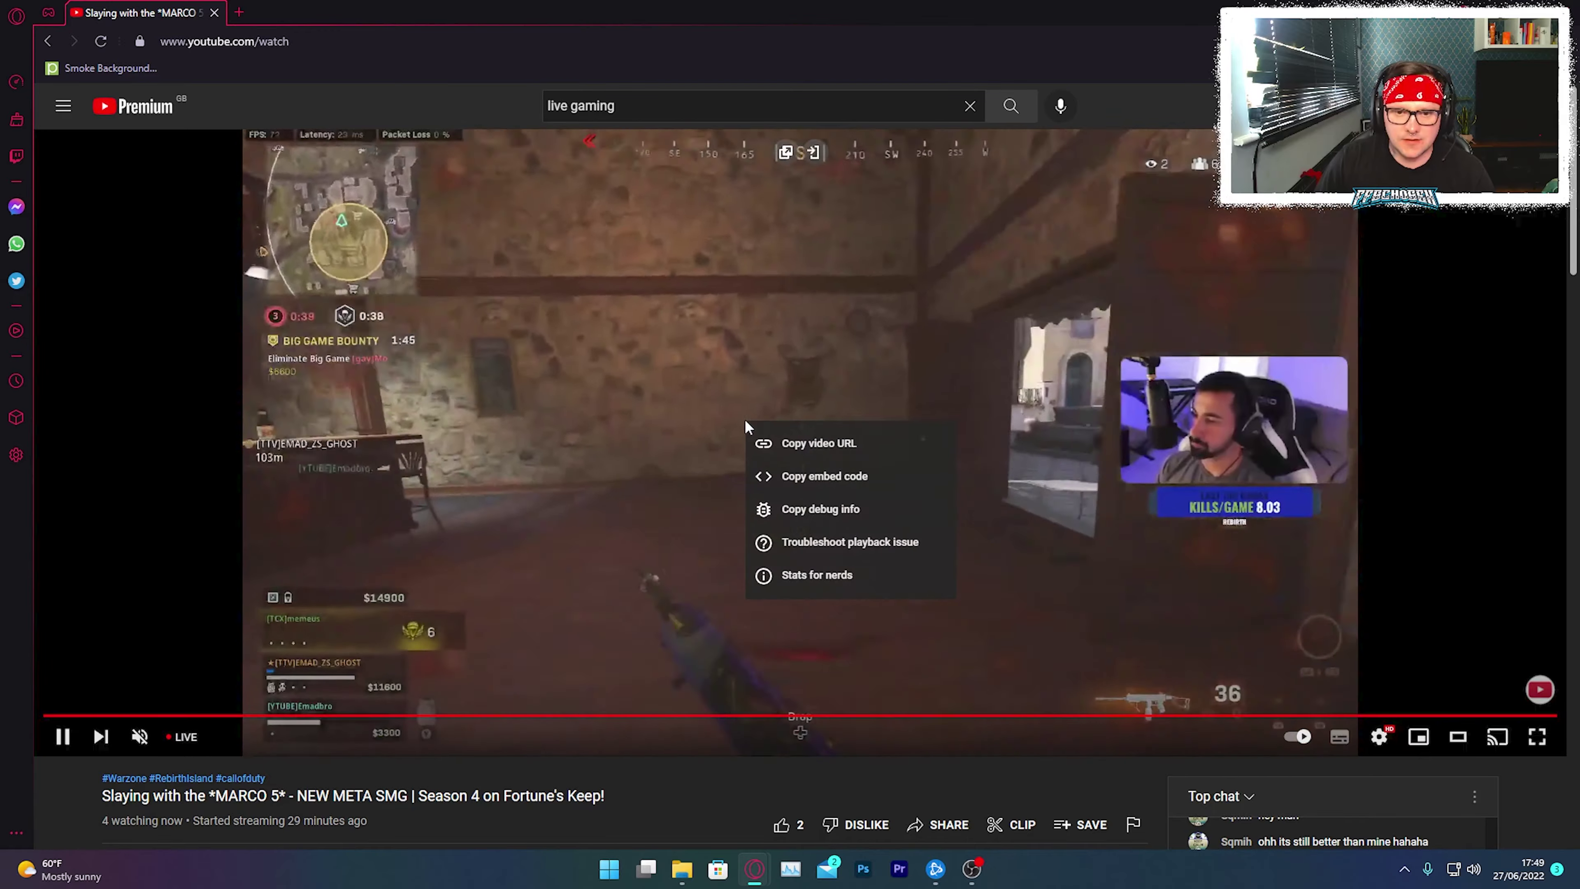
{"action": "left_click", "coordinate": [825, 576]}
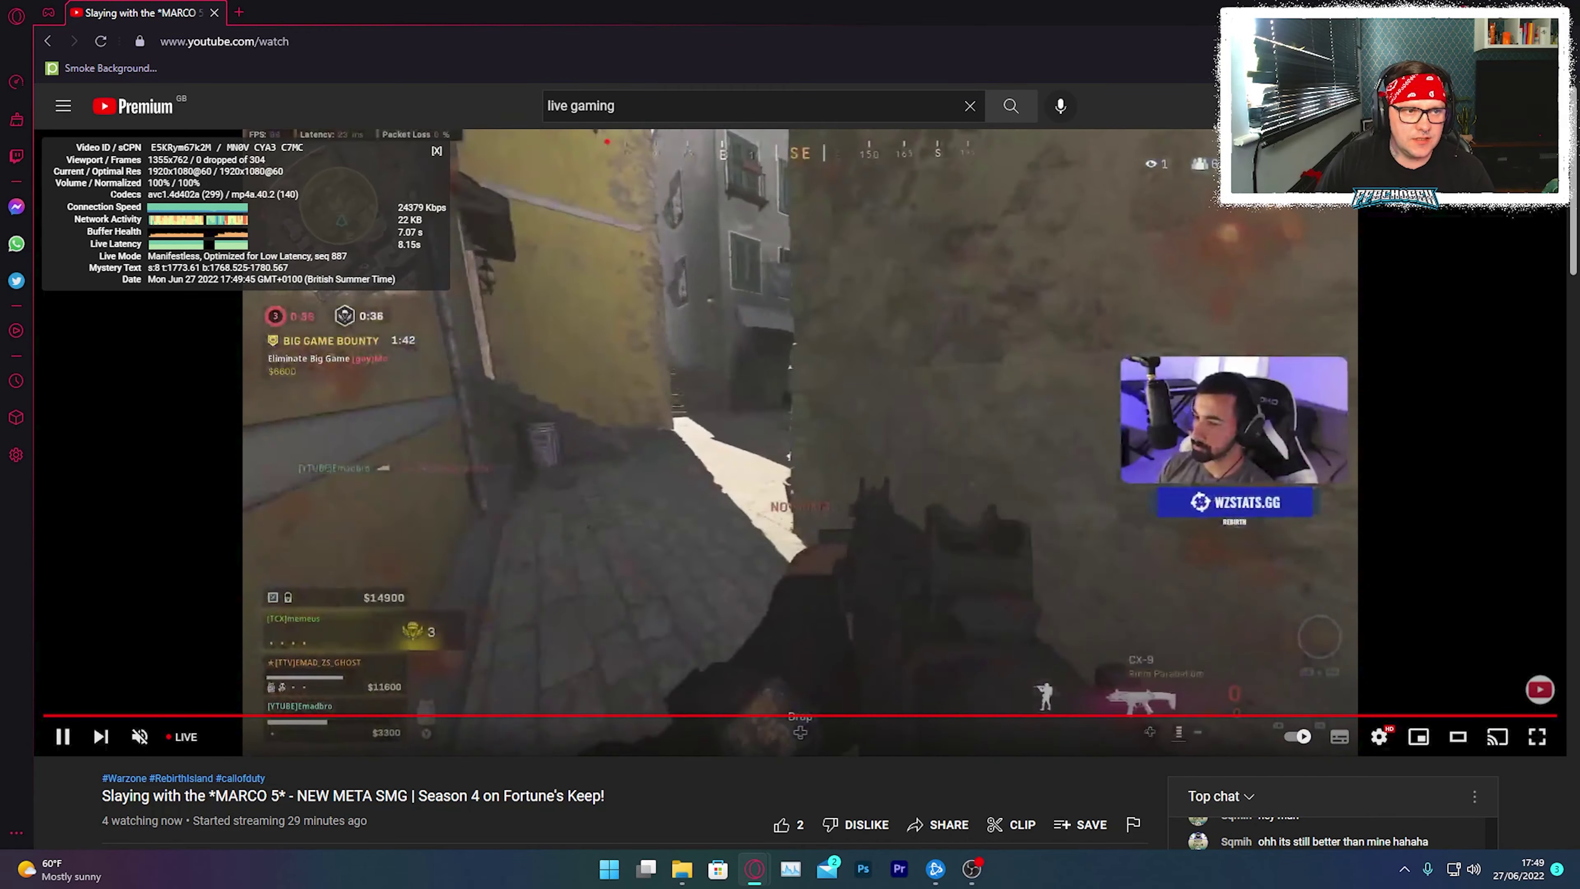
{"action": "double_click", "coordinate": [145, 195]}
{"action": "left_click_drag", "start_coordinate": [148, 198], "coordinate": [165, 196]}
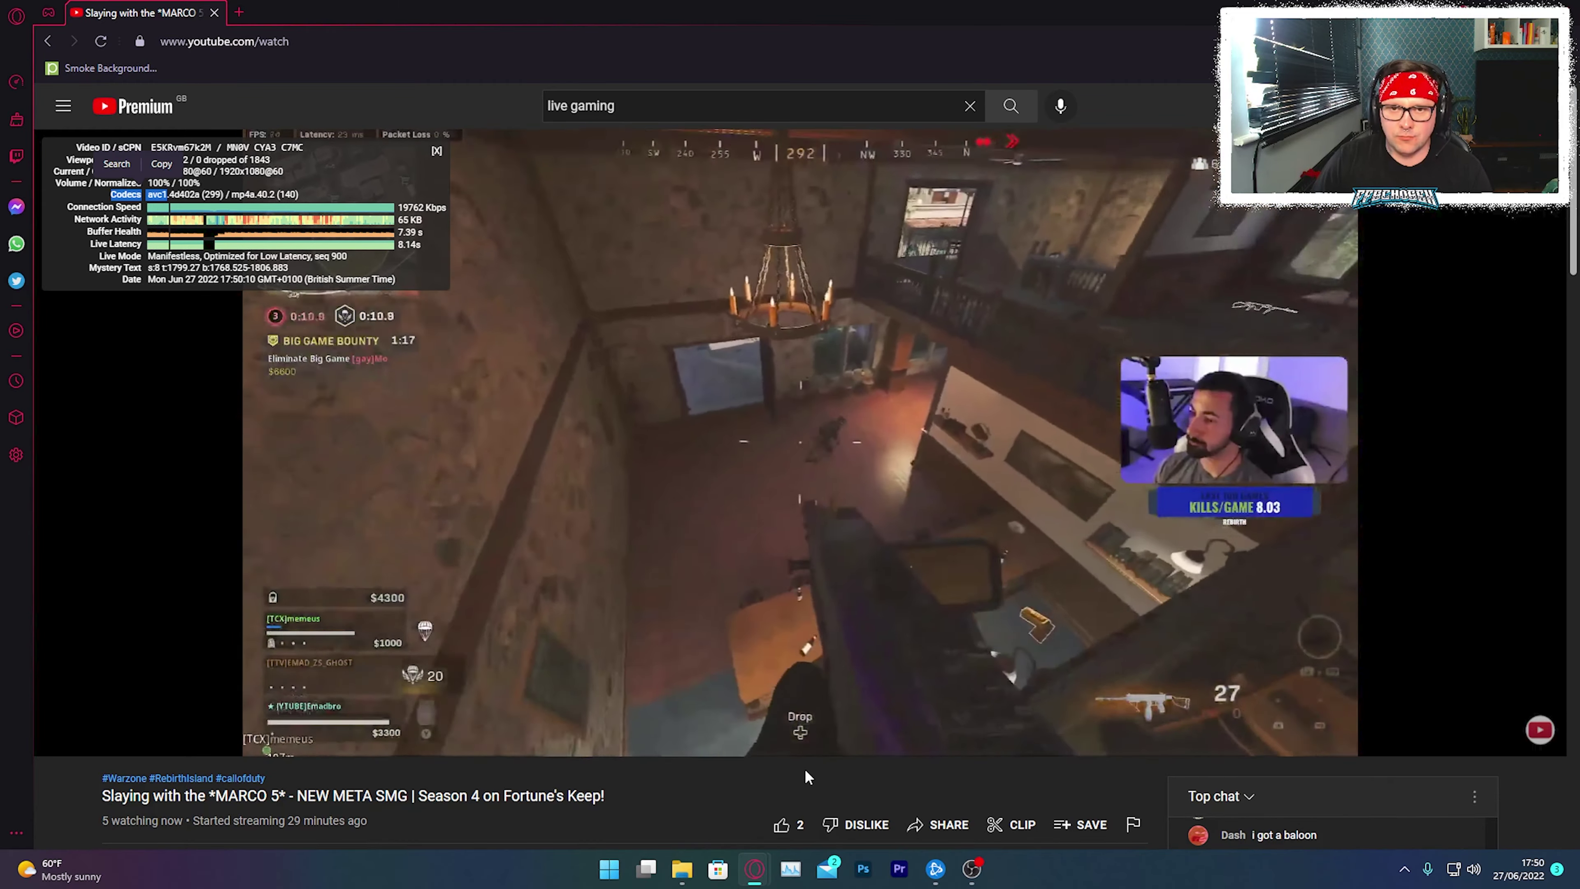
{"action": "left_click", "coordinate": [437, 152]}
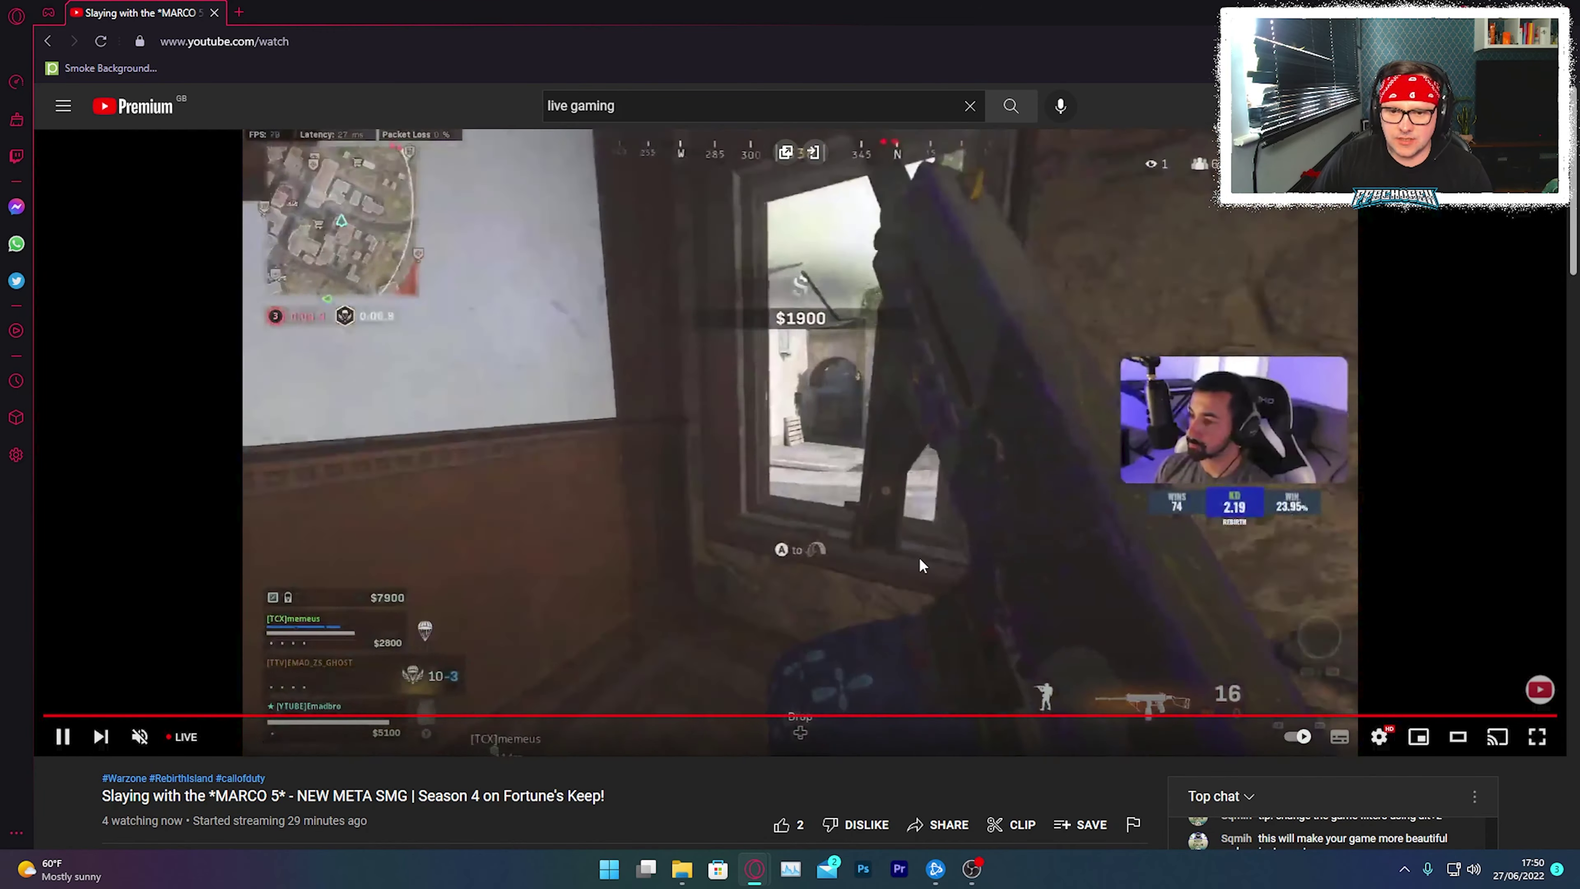
Open the top live Warzone stream and show its stats, highlighting the vp09 codec.
{"action": "key", "text": "alt+Left"}
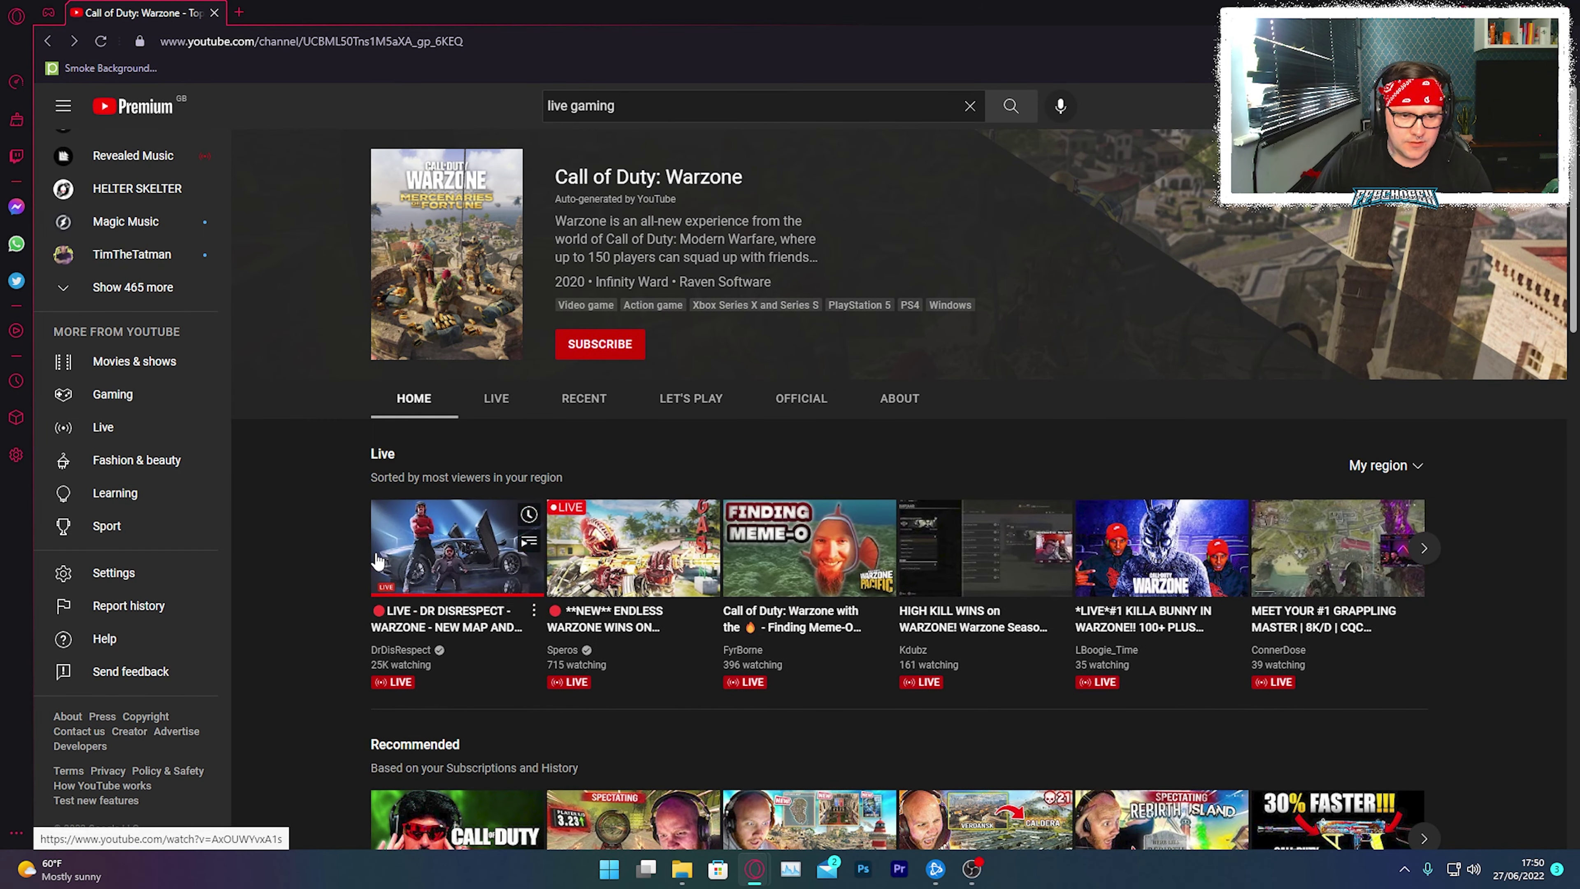
{"action": "left_click", "coordinate": [453, 566]}
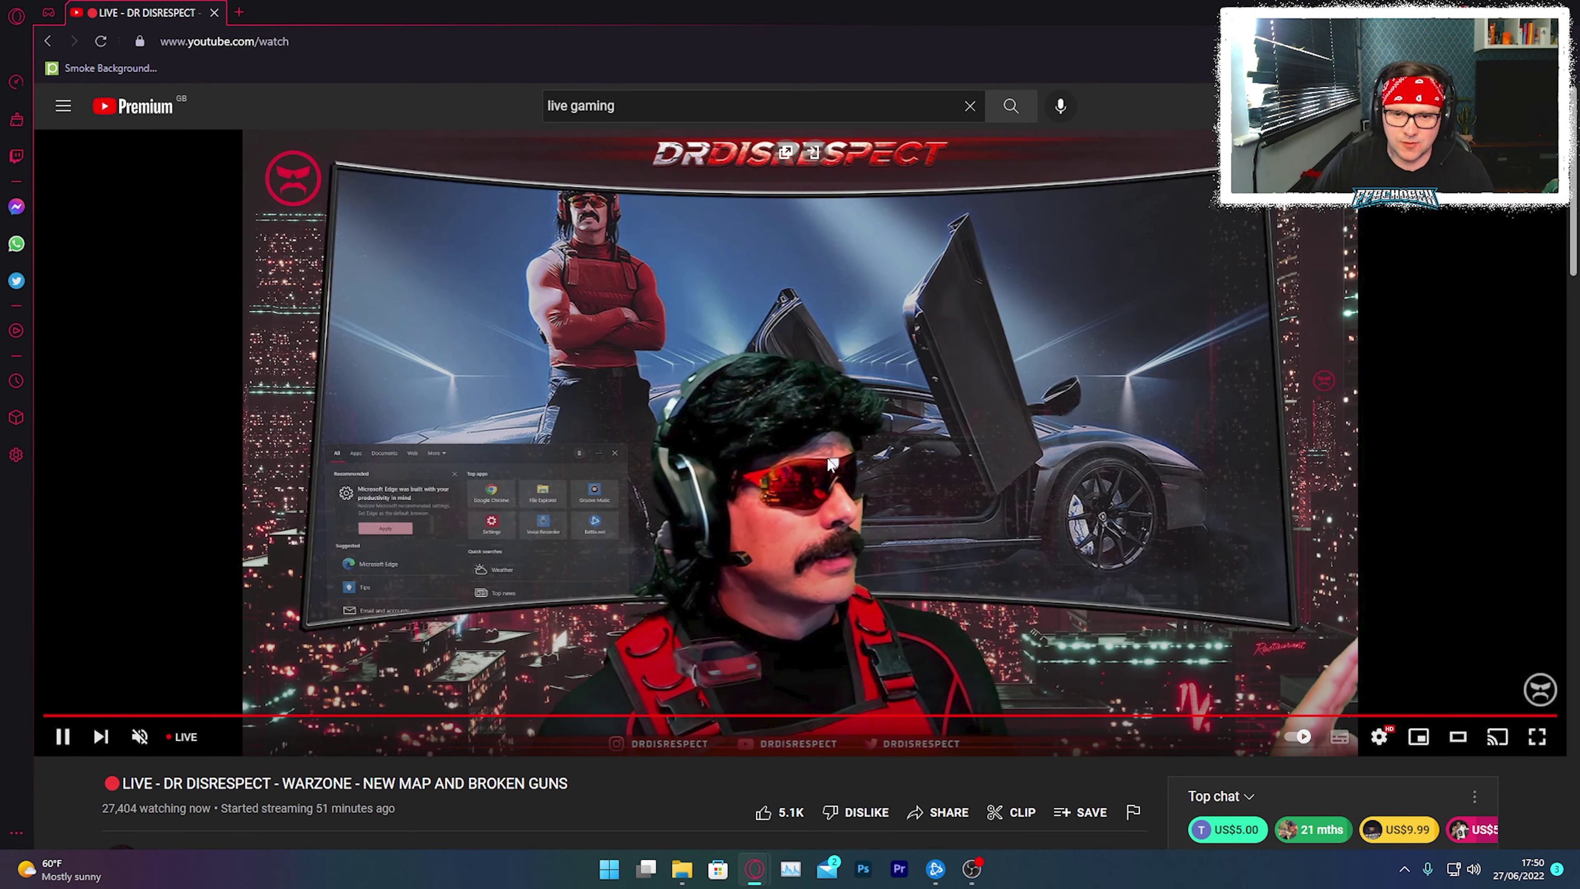
{"action": "right_click", "coordinate": [831, 464]}
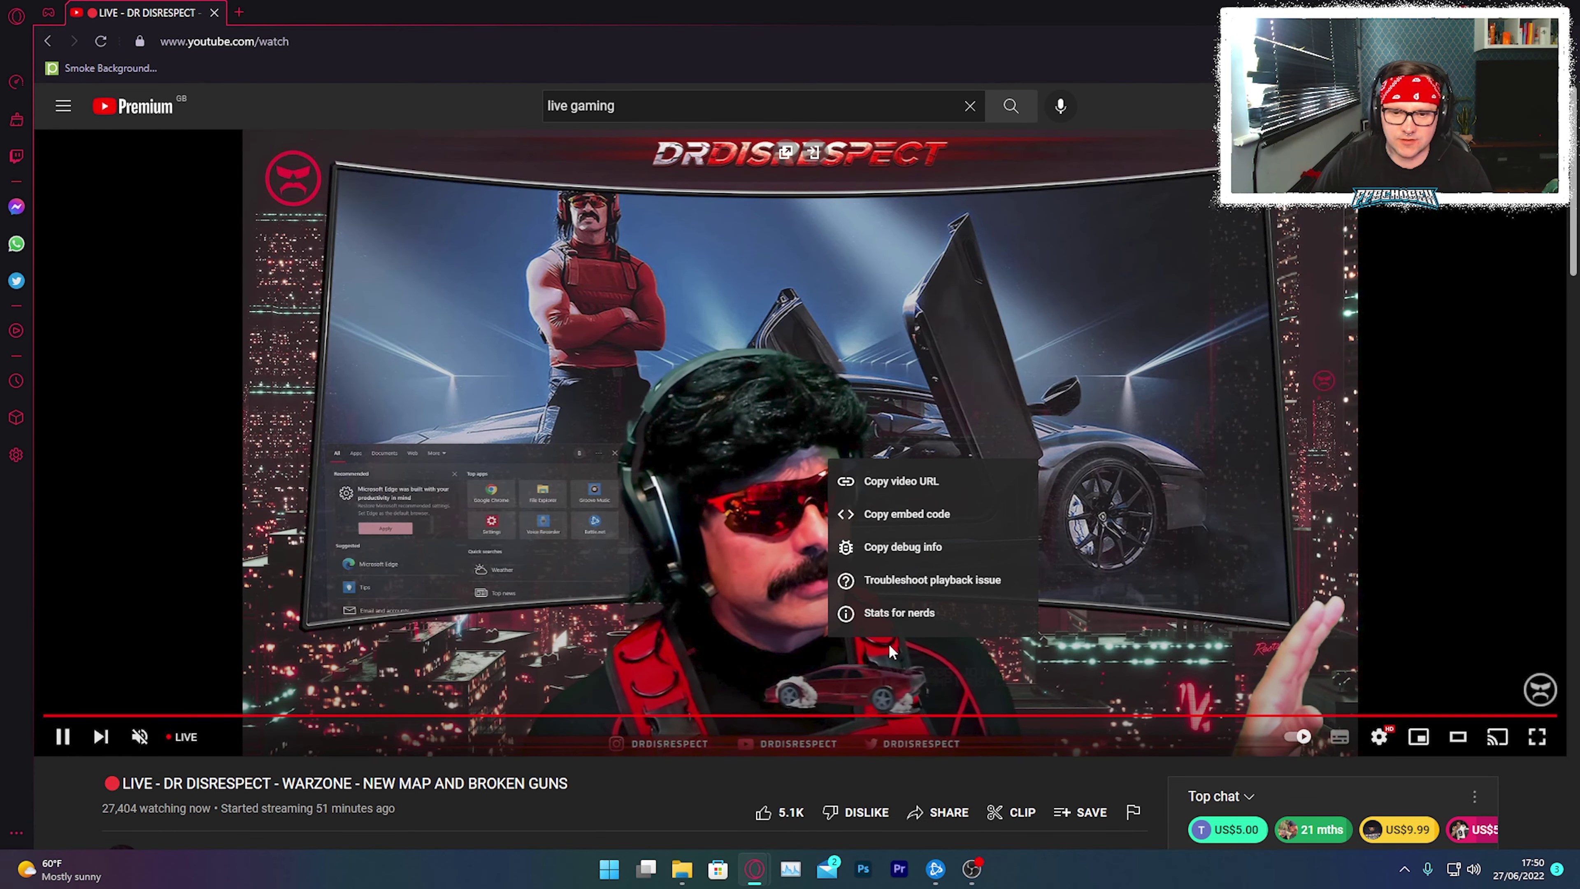
{"action": "left_click", "coordinate": [900, 613]}
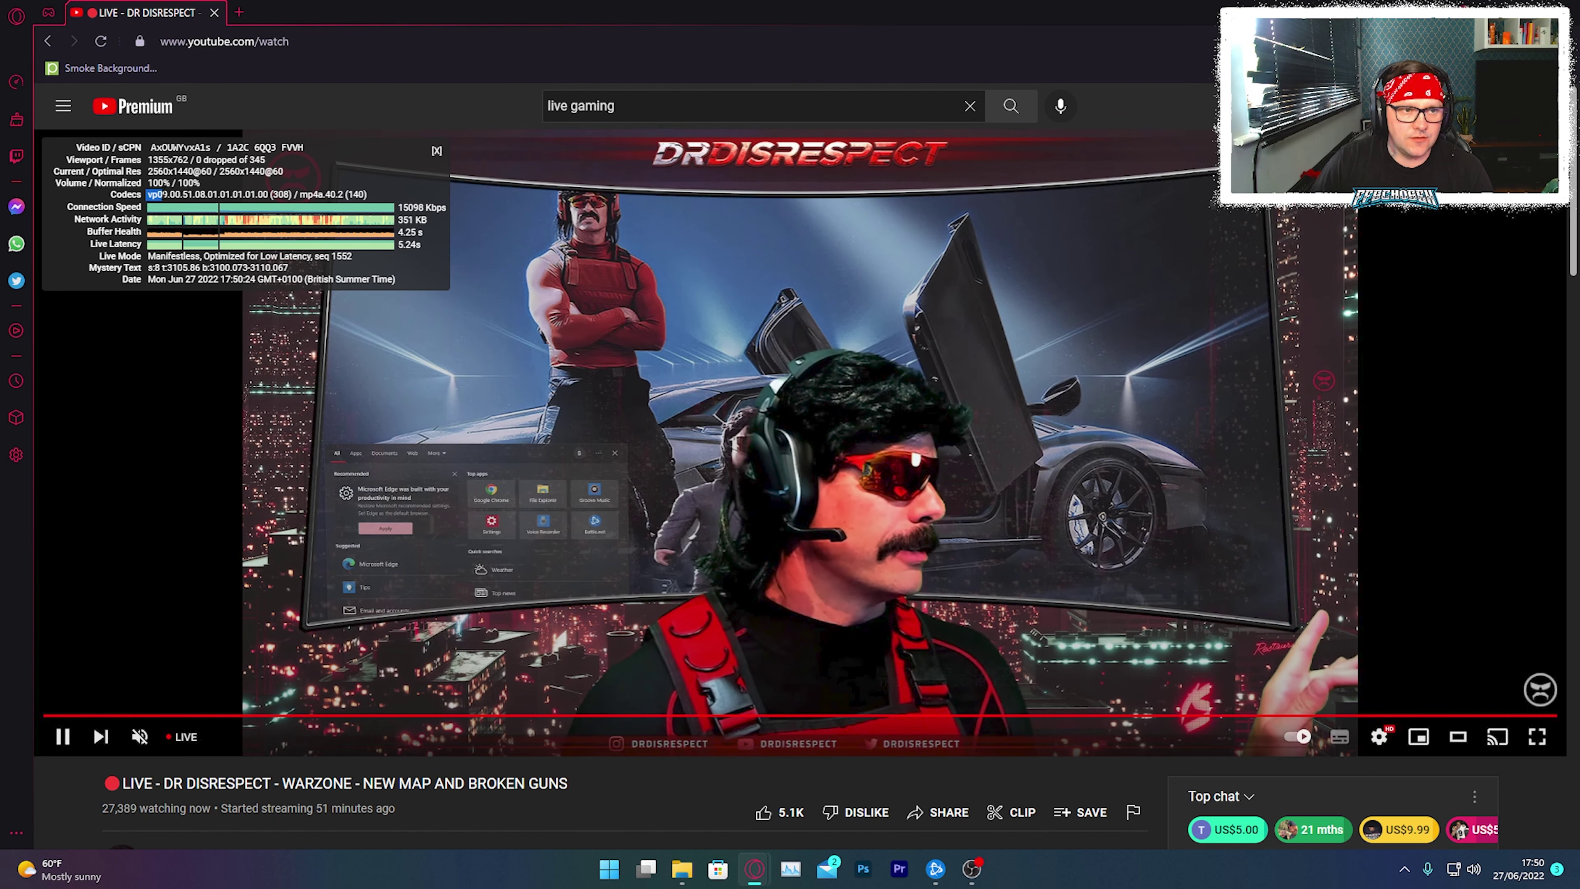
{"action": "left_click_drag", "start_coordinate": [162, 194], "coordinate": [168, 194]}
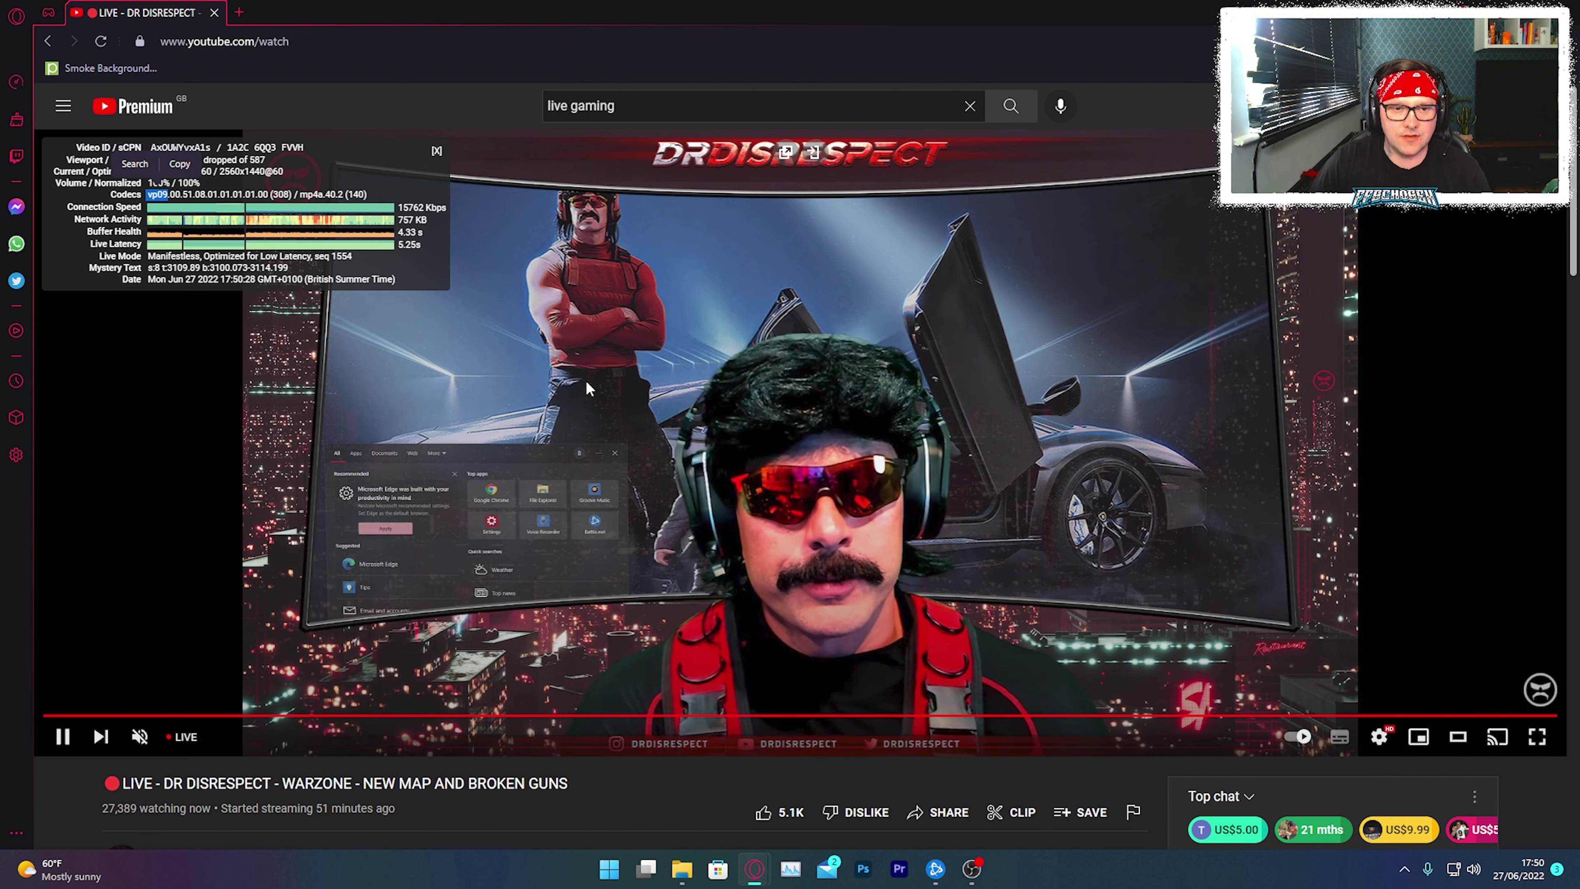
Pause the stream and review its video quality options.
{"action": "left_click", "coordinate": [582, 364]}
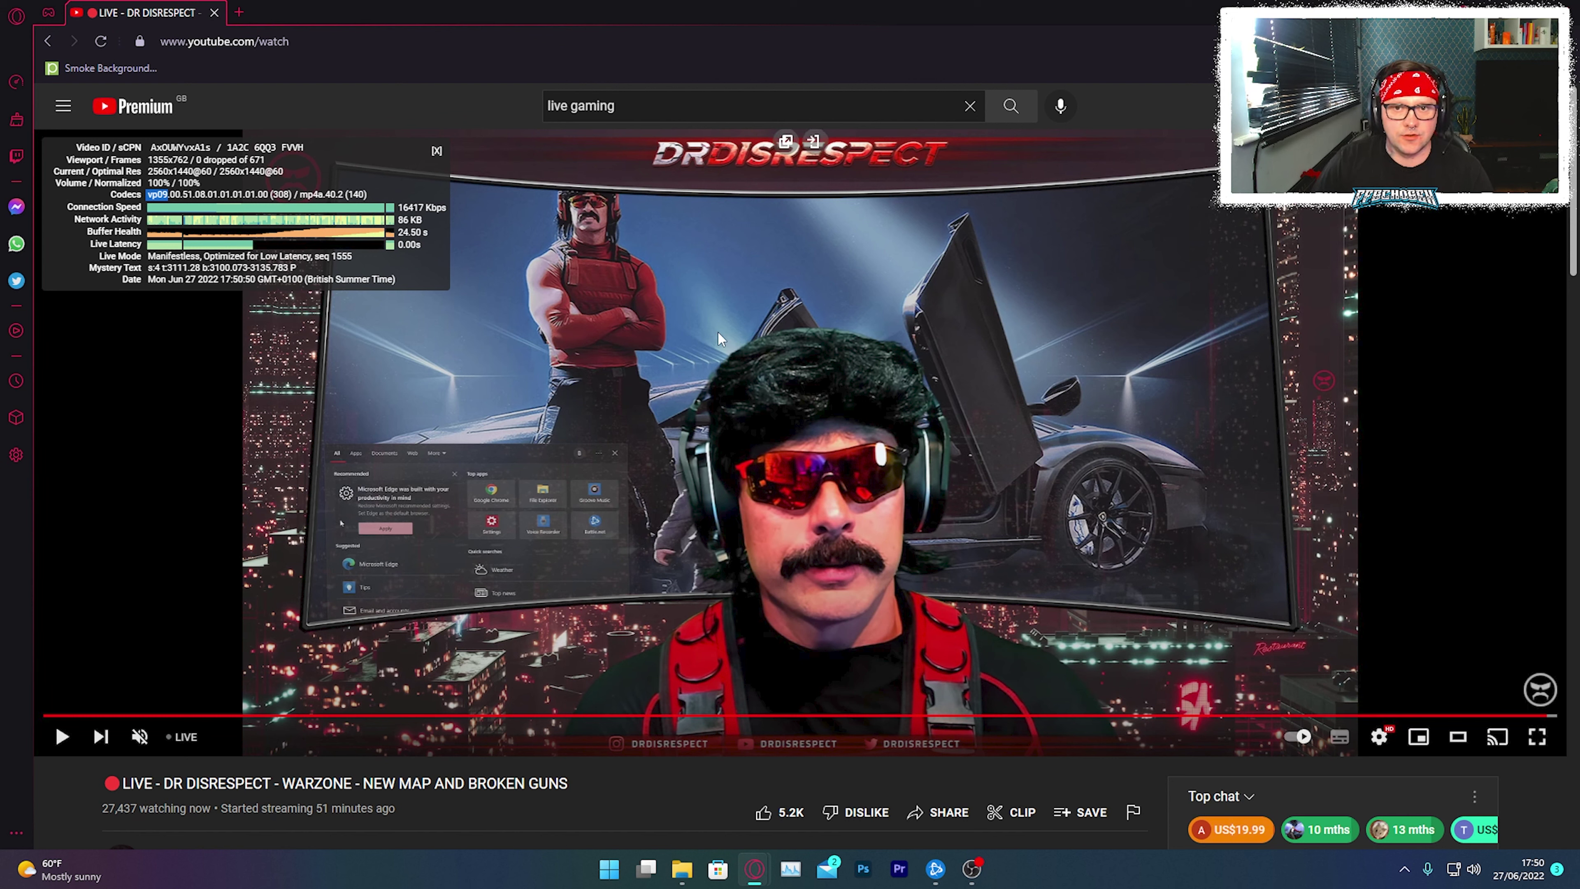
{"action": "left_click", "coordinate": [1380, 736]}
{"action": "left_click", "coordinate": [1478, 677]}
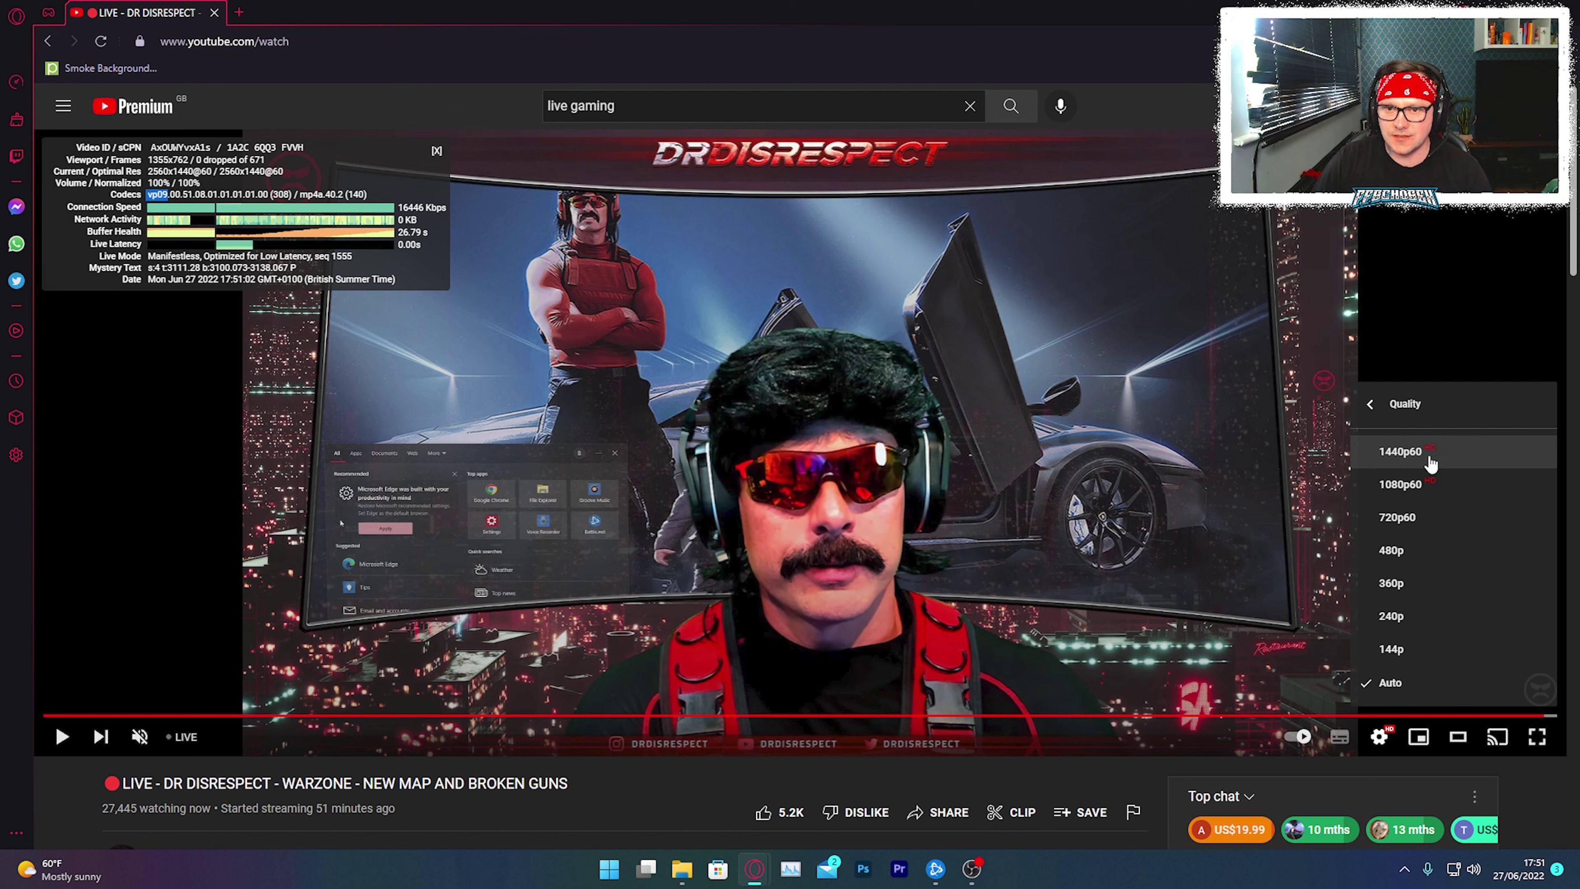
{"action": "left_click", "coordinate": [952, 445]}
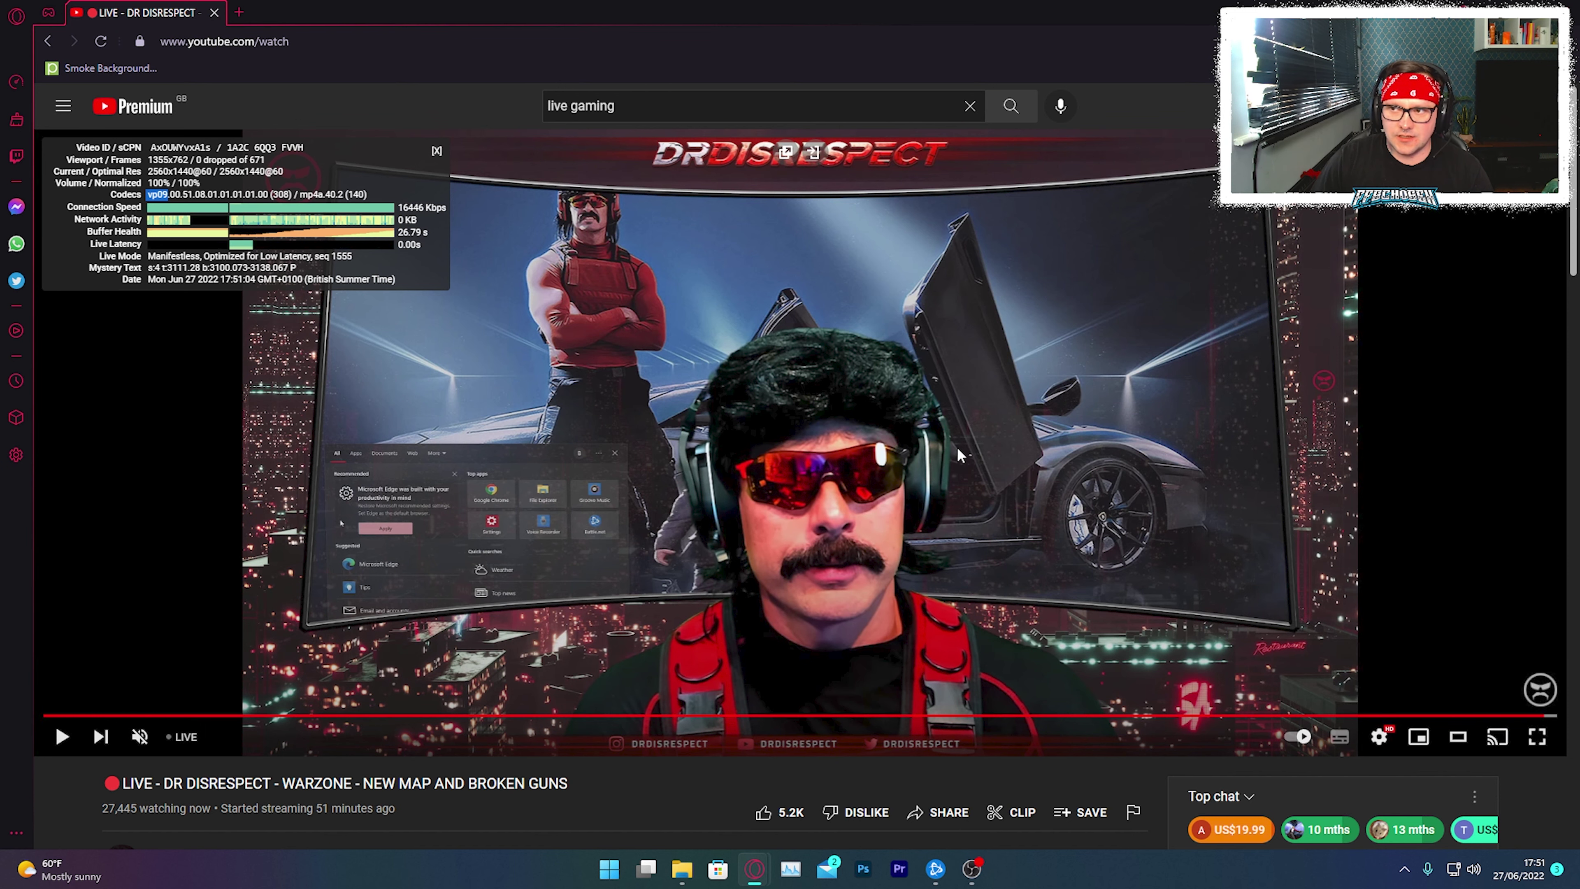
{"action": "left_click", "coordinate": [1542, 105]}
Play your Road to VICTORY 2.0: Fortunes Keep stream from your channel at 1440p60.
{"action": "left_click", "coordinate": [1410, 229]}
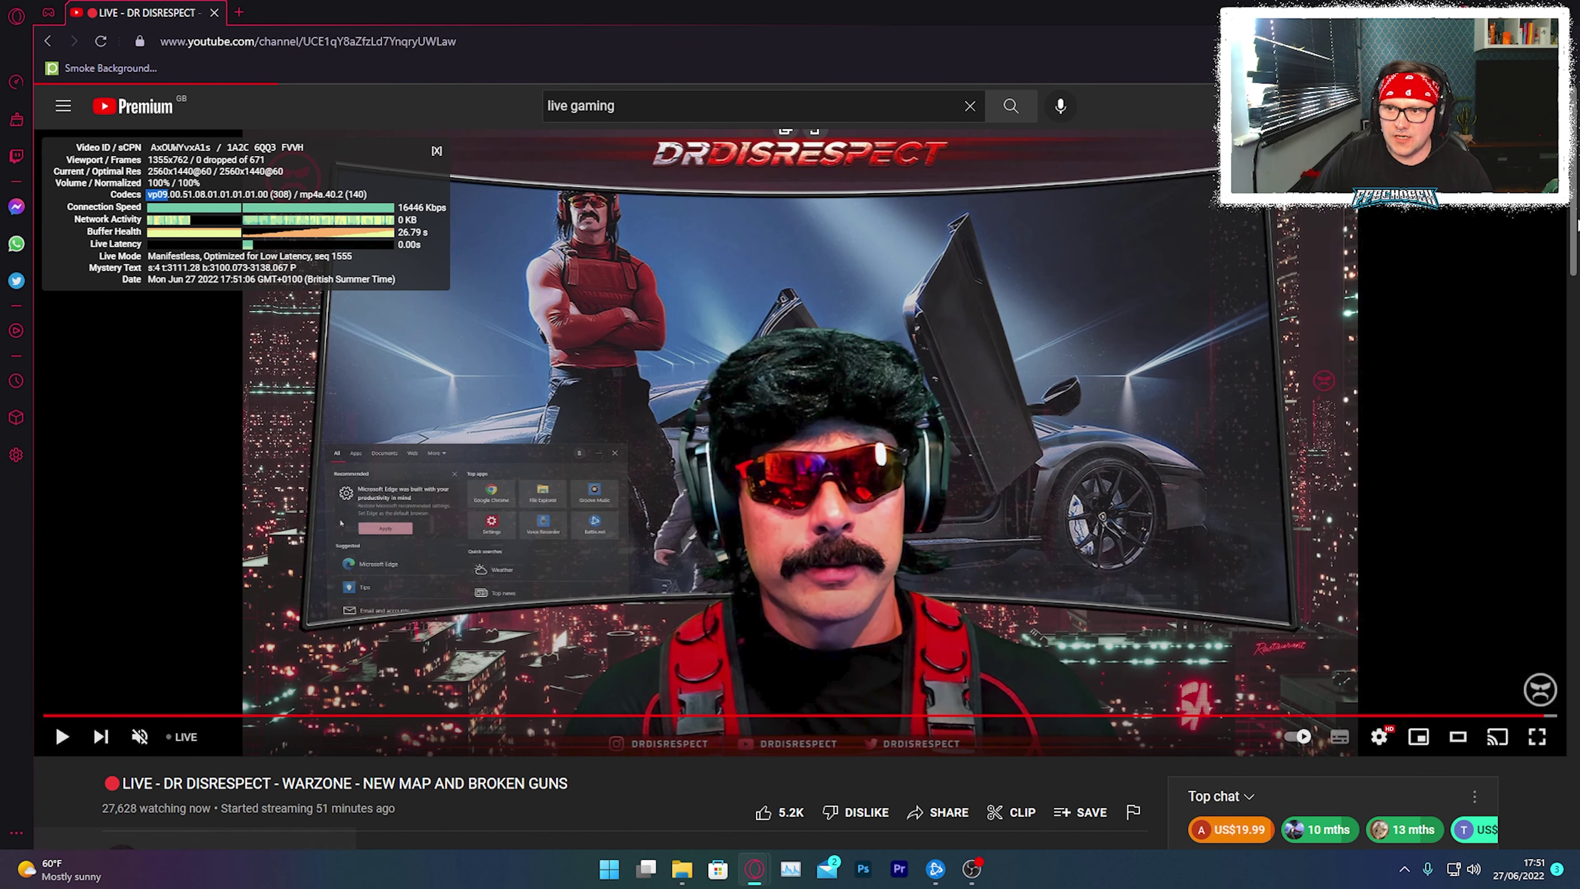
{"action": "scroll", "coordinate": [673, 594], "scroll_direction": "down", "scroll_amount": 2}
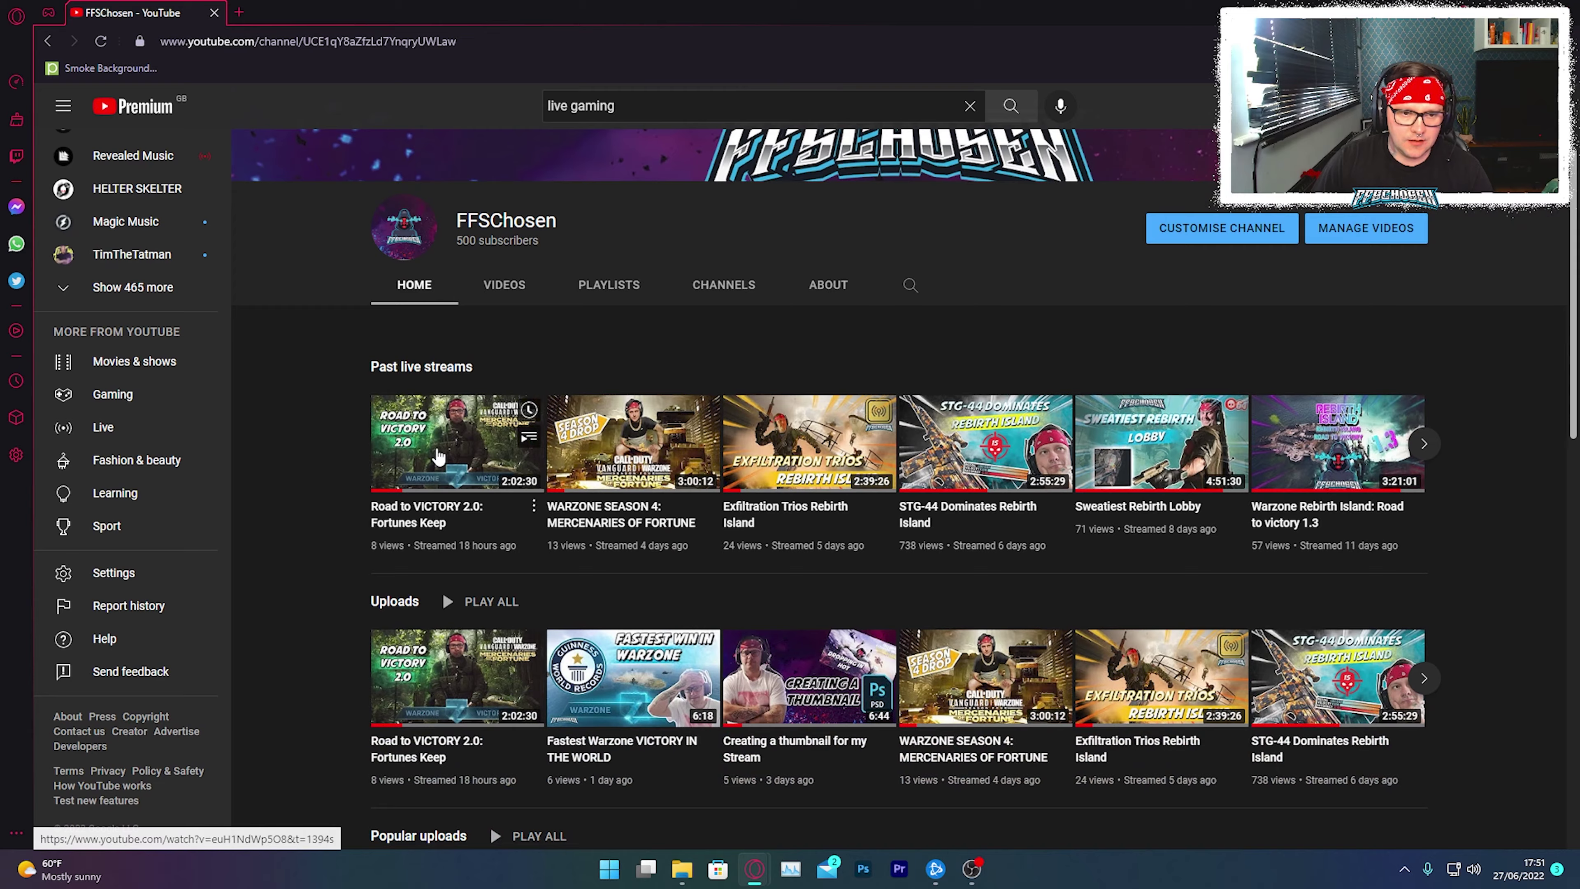
{"action": "left_click", "coordinate": [473, 436]}
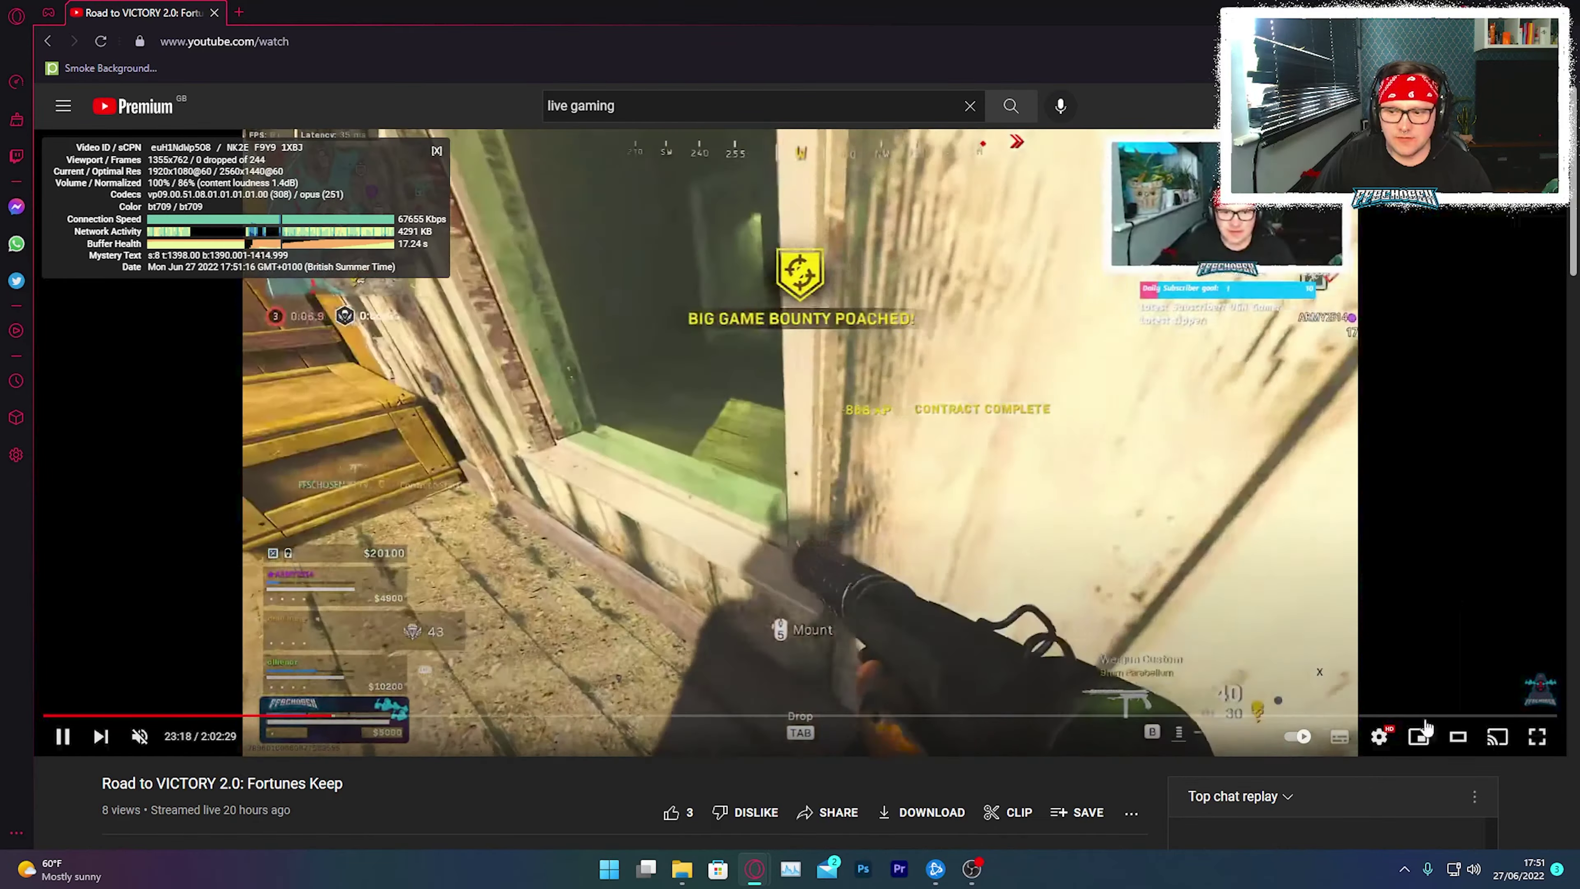
{"action": "left_click", "coordinate": [1380, 736]}
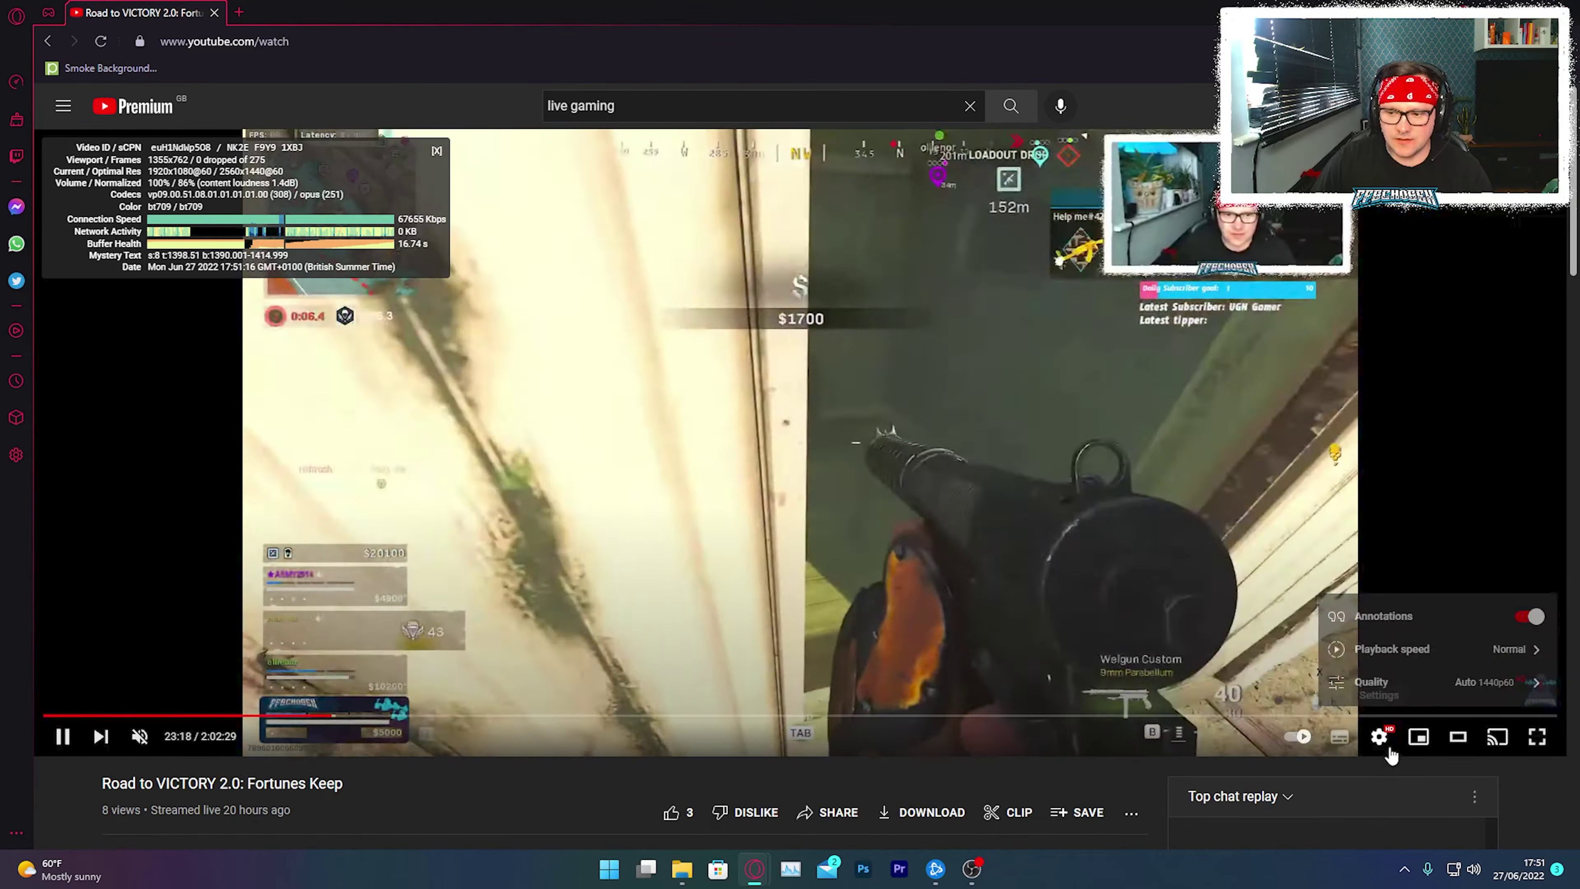
{"action": "left_click", "coordinate": [1419, 681]}
{"action": "left_click", "coordinate": [1392, 462]}
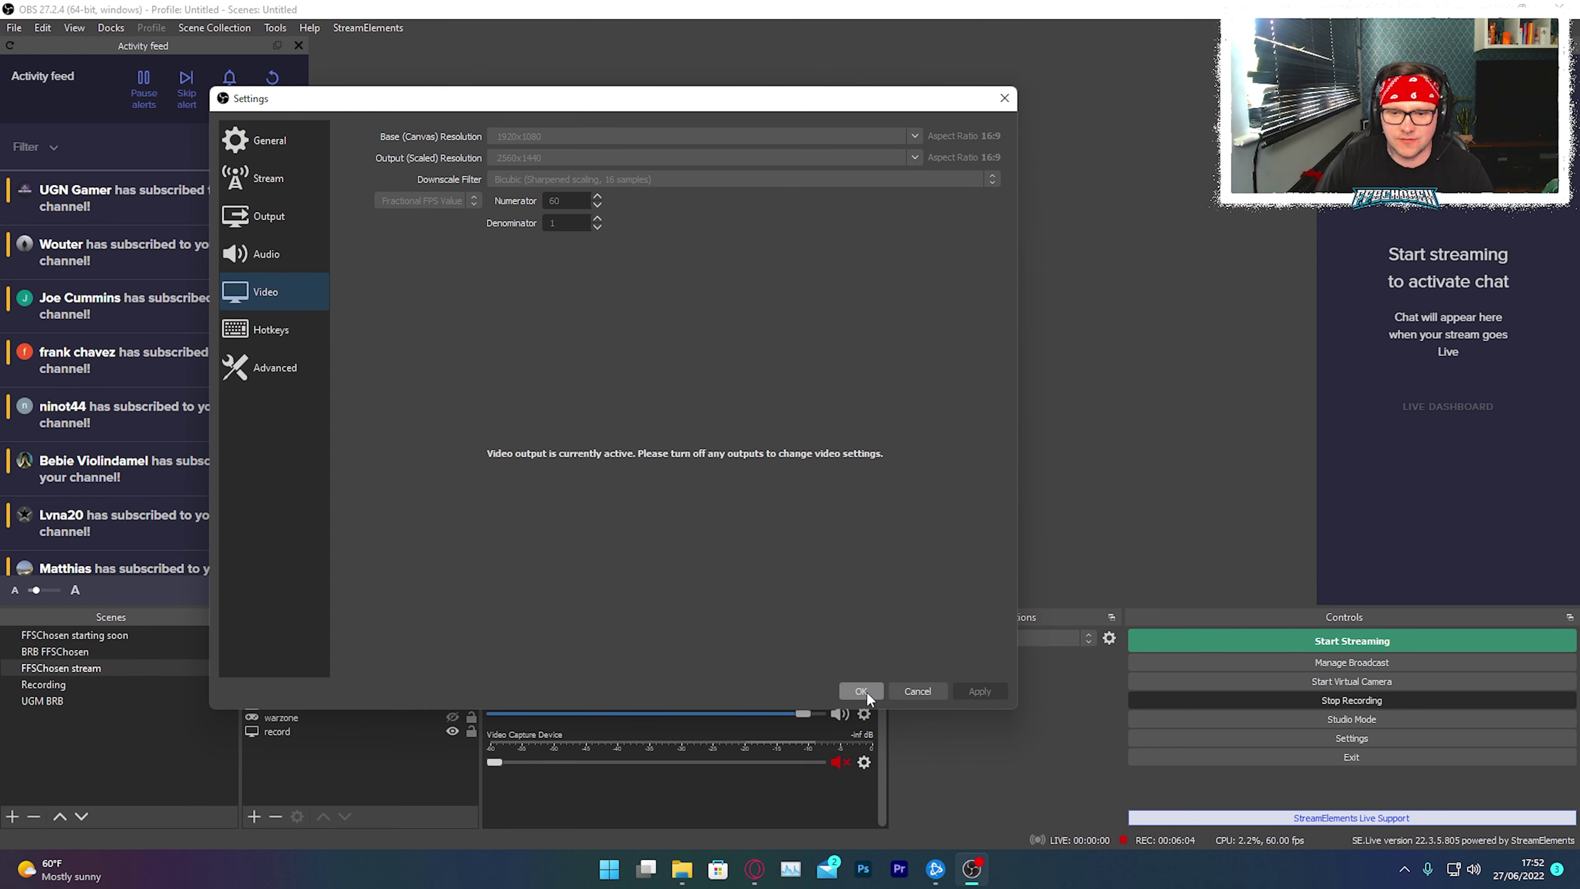
Show the Output streaming settings: NVENC H.264, CBR 12000 Kbps, Max Quality, high profile.
{"action": "left_click", "coordinate": [274, 218]}
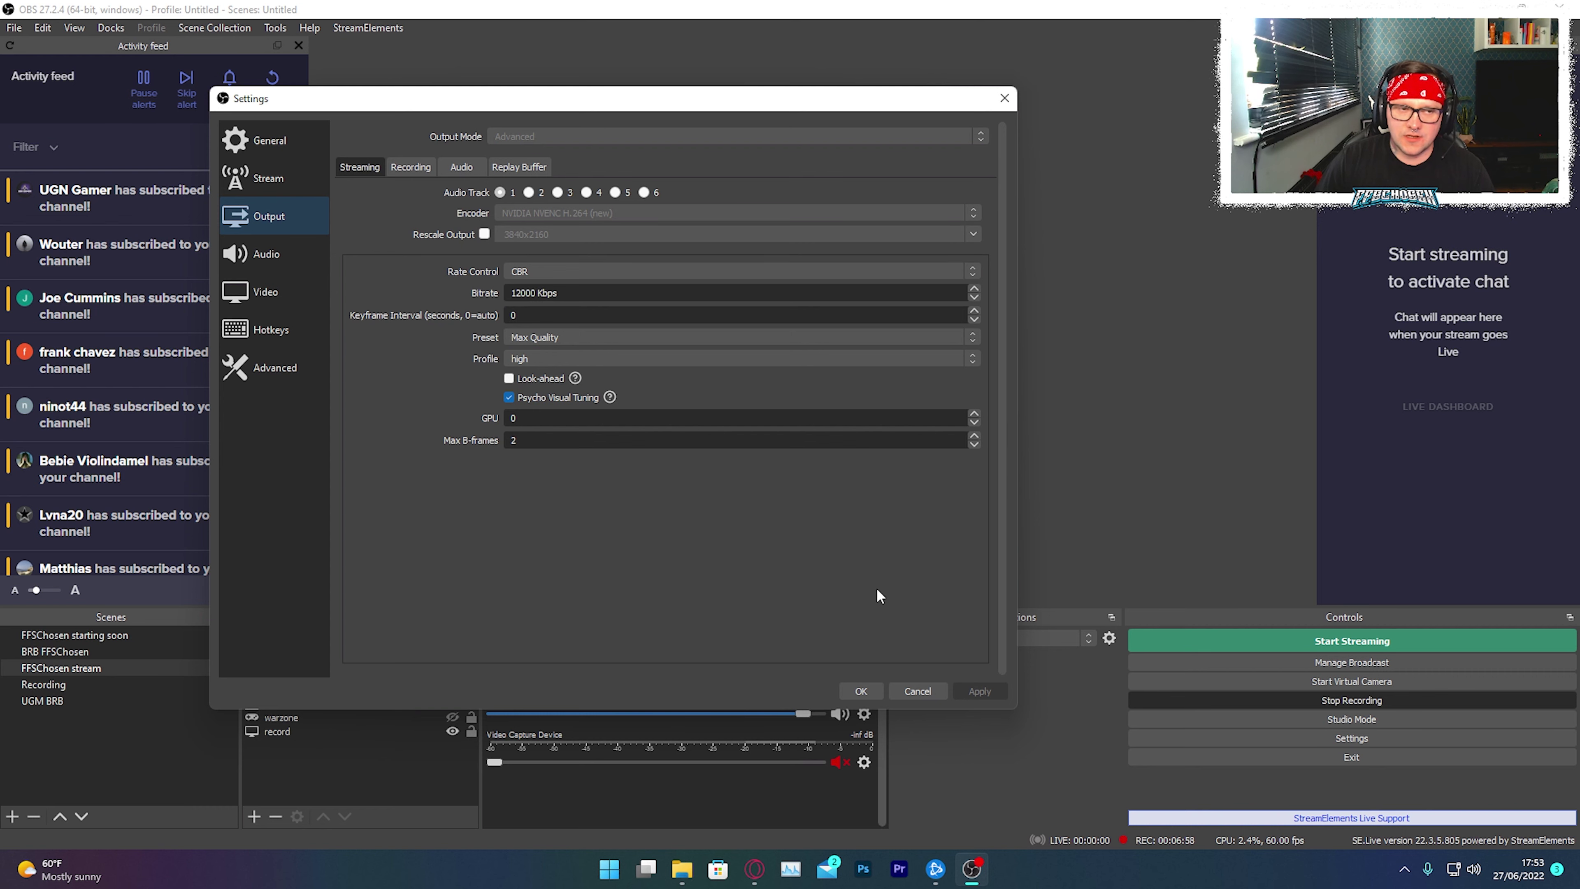
{"action": "left_click", "coordinate": [870, 687]}
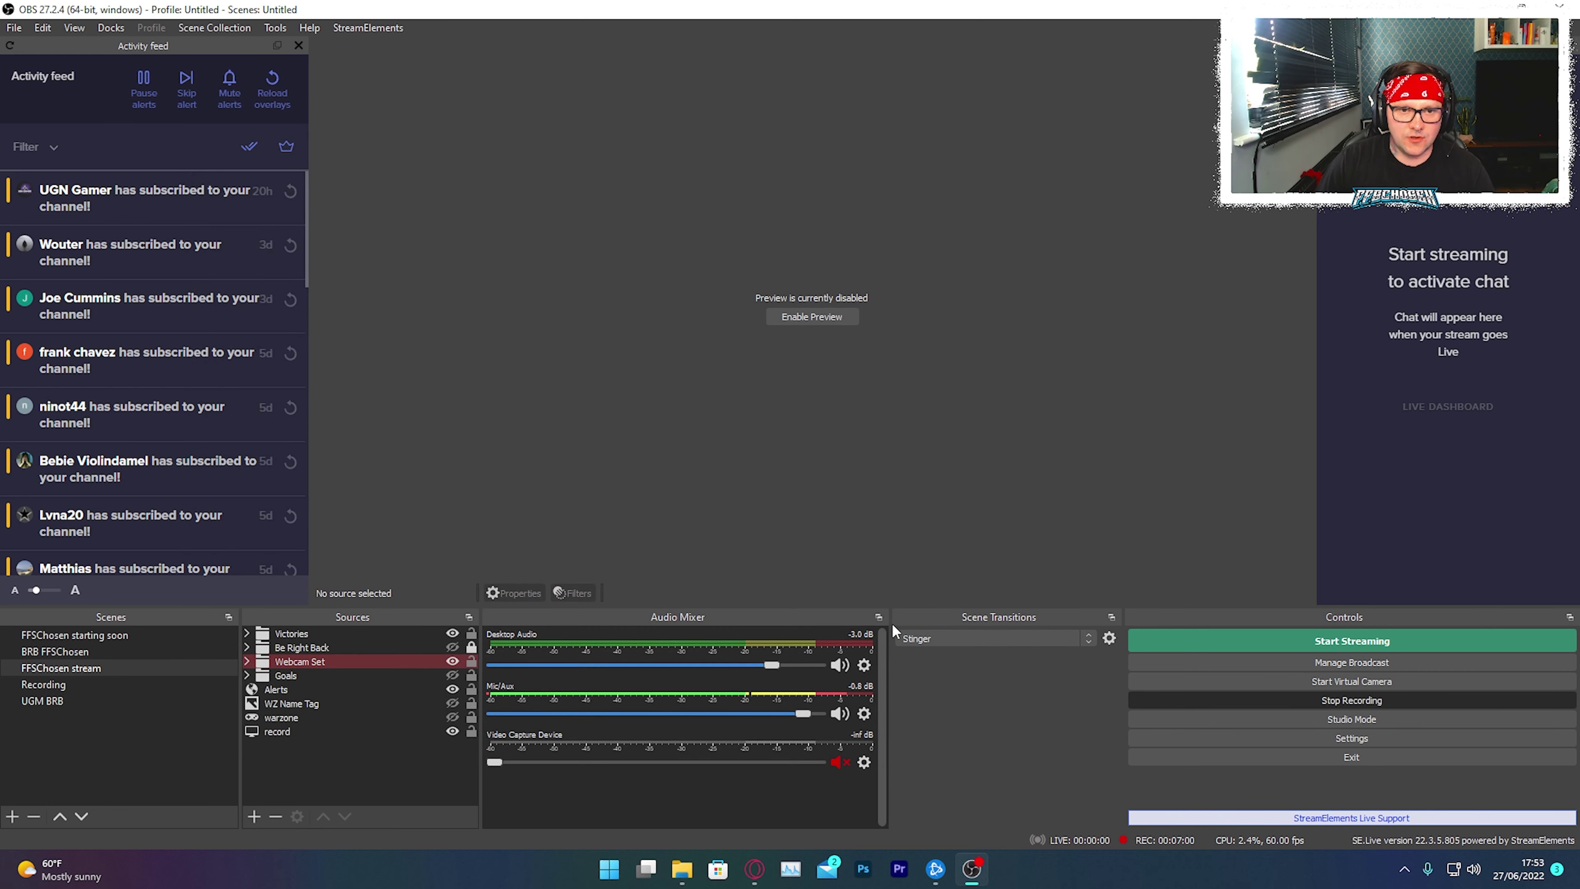
{"action": "right_click", "coordinate": [825, 372]}
{"action": "left_click", "coordinate": [1047, 289]}
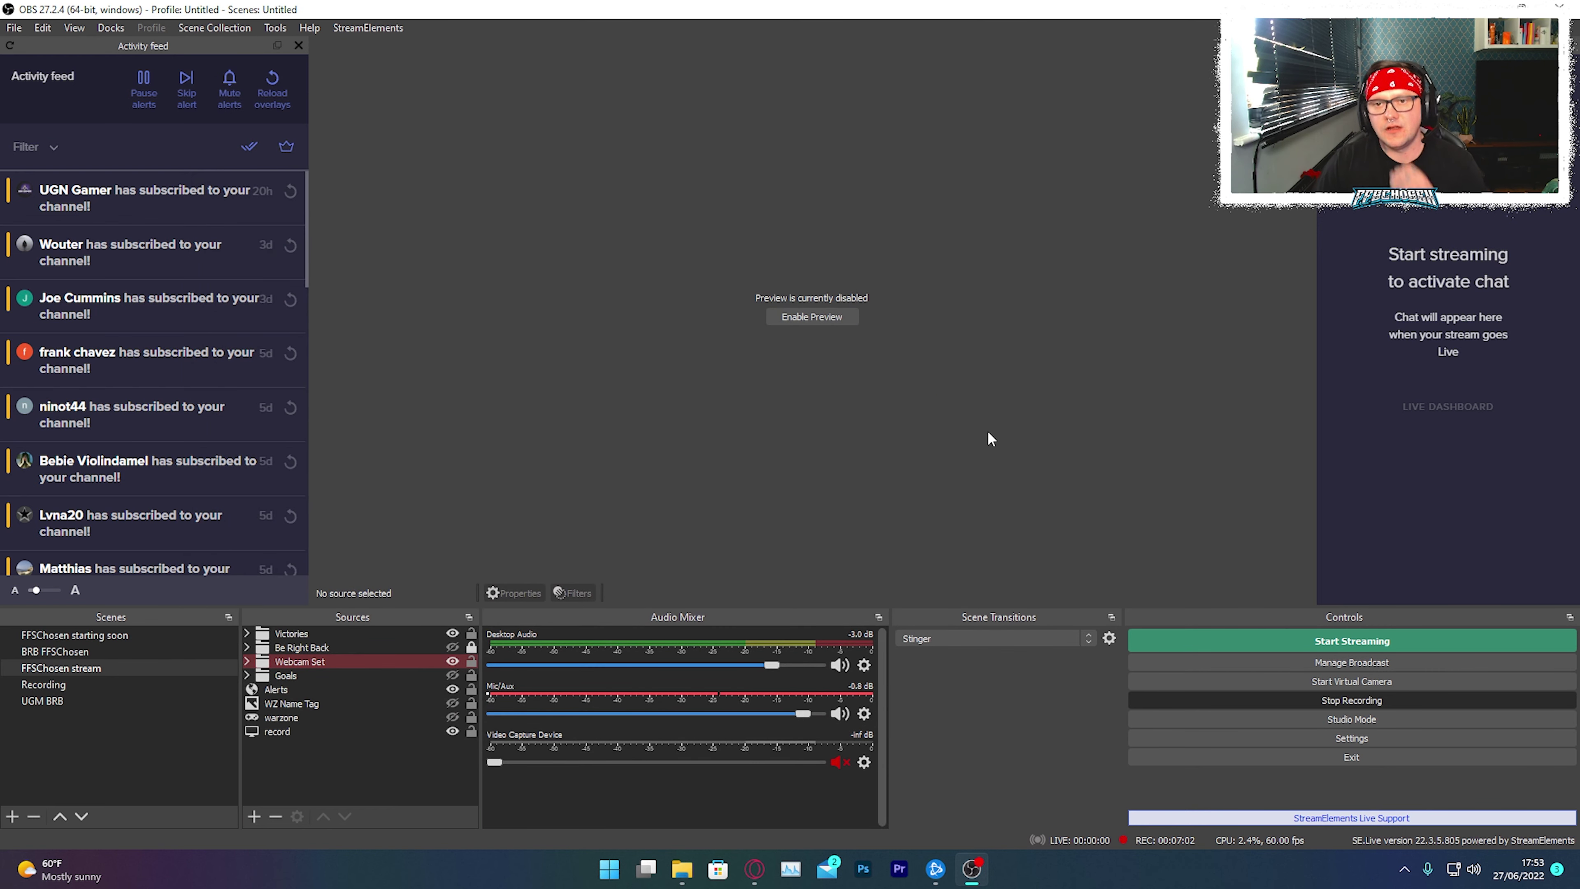